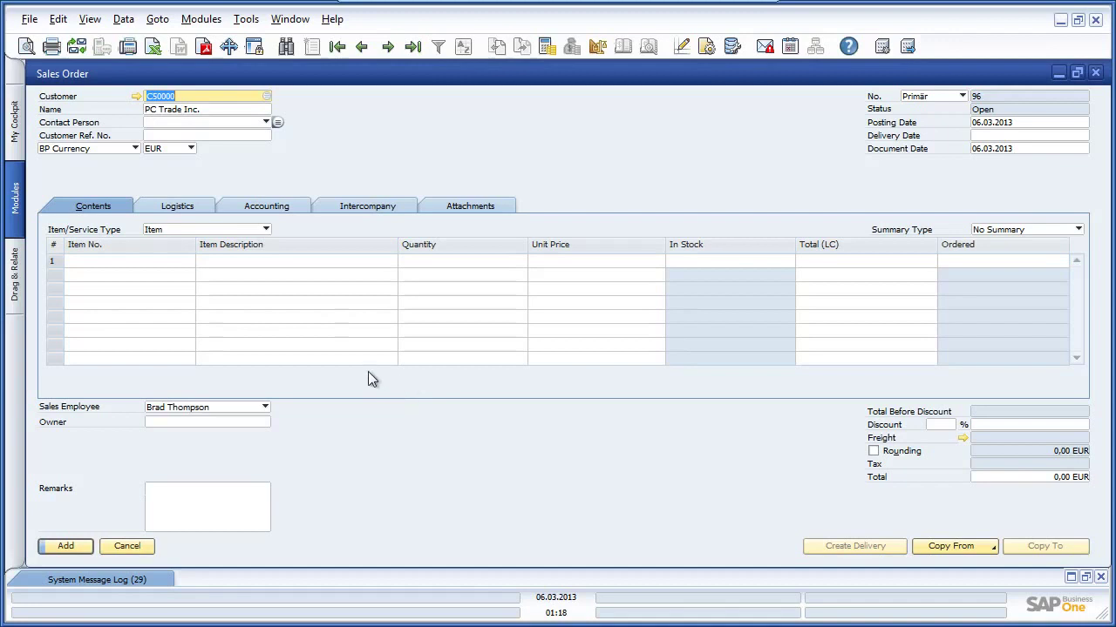
Step: Add the item C00010 Bluetooth Optical Mouse to the first row of the sales order
left_click(172, 262)
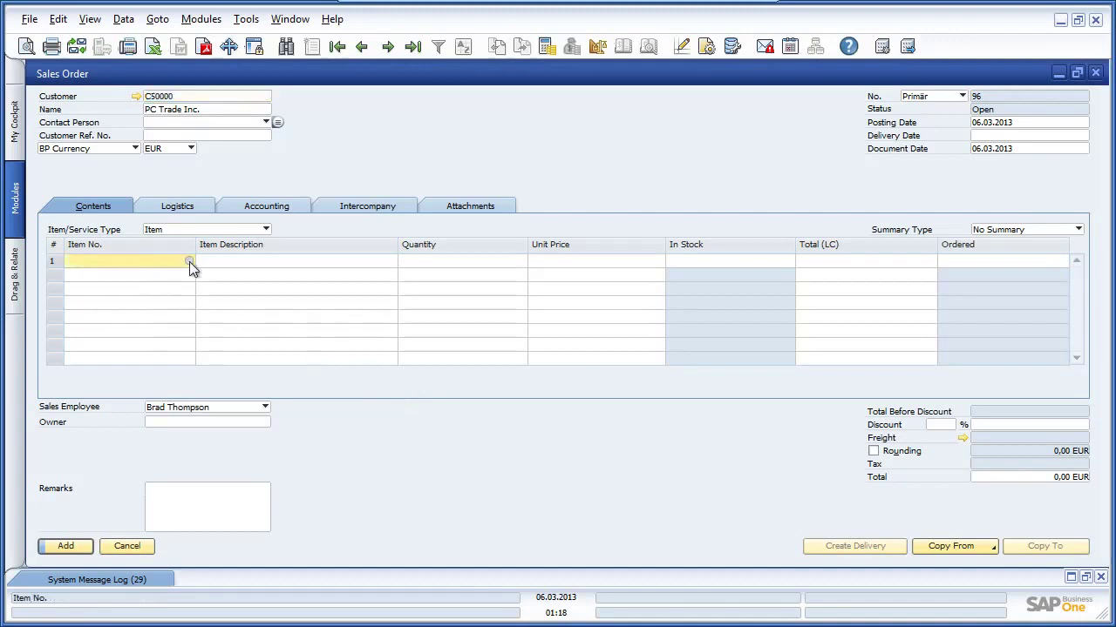
left_click(189, 262)
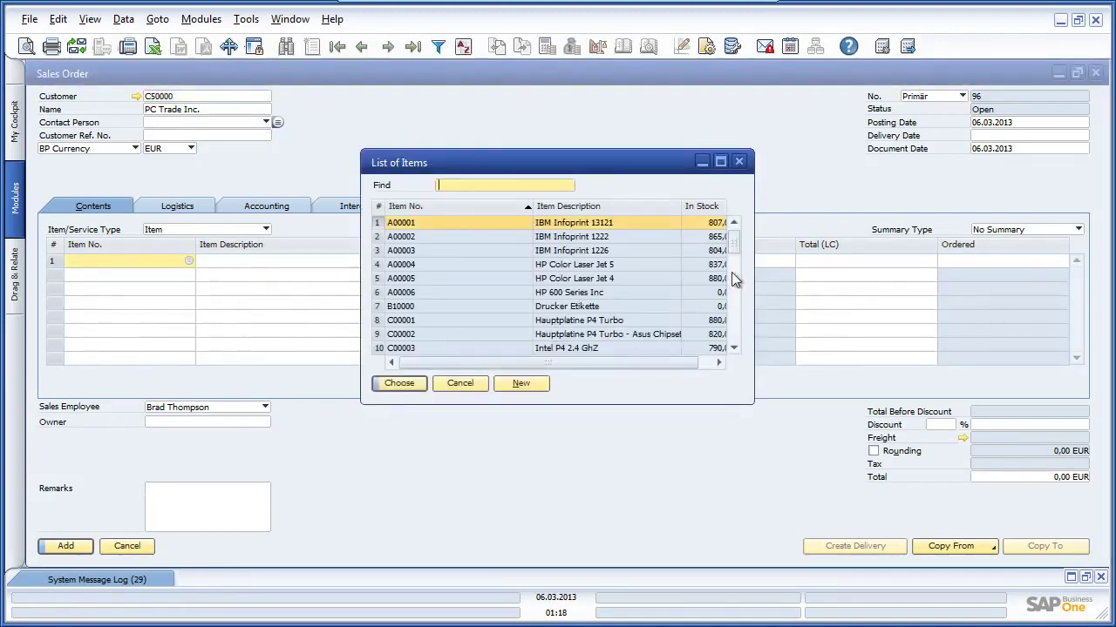
left_click_drag(732, 243, 733, 278)
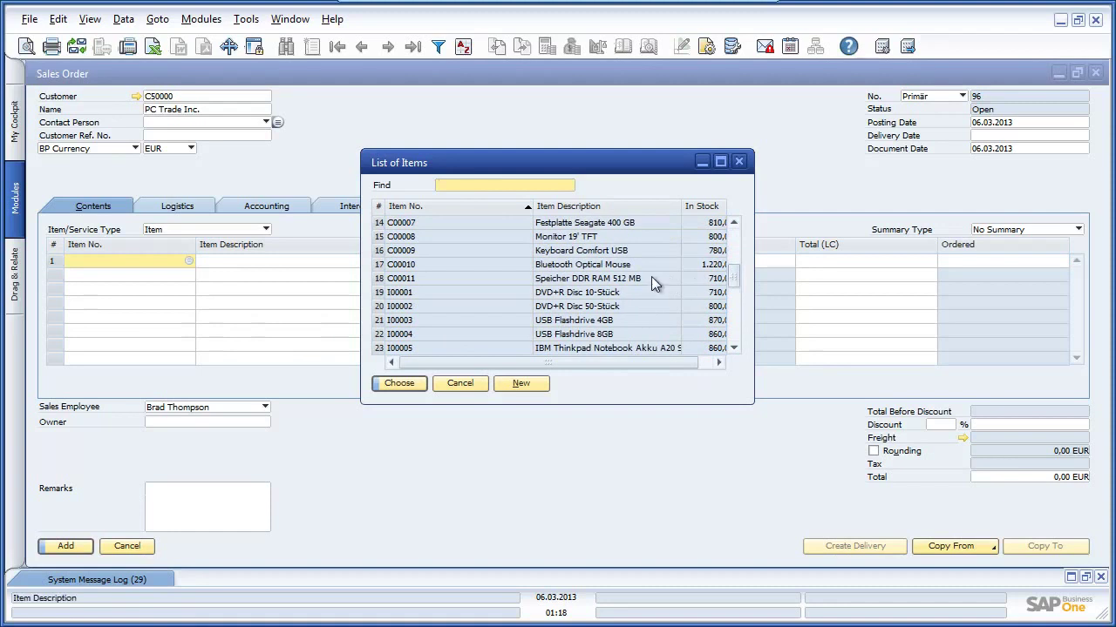
left_click(513, 264)
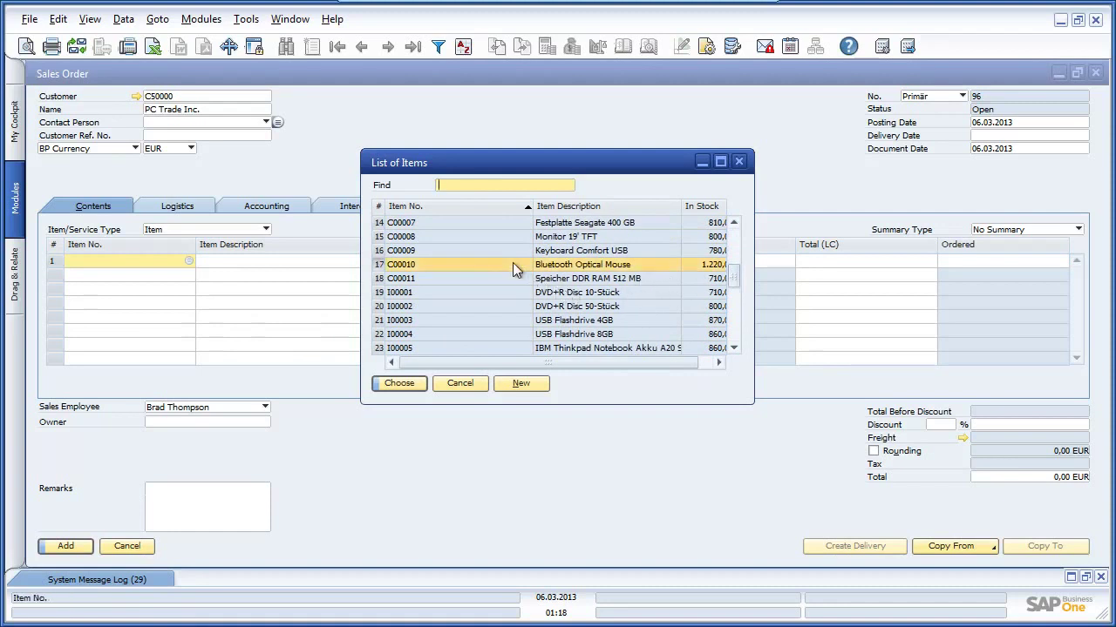
left_click(412, 381)
Step: Set the Bluetooth Optical Mouse quantity to 1500 and continue past the item availability check
left_click(463, 261)
type("1500")
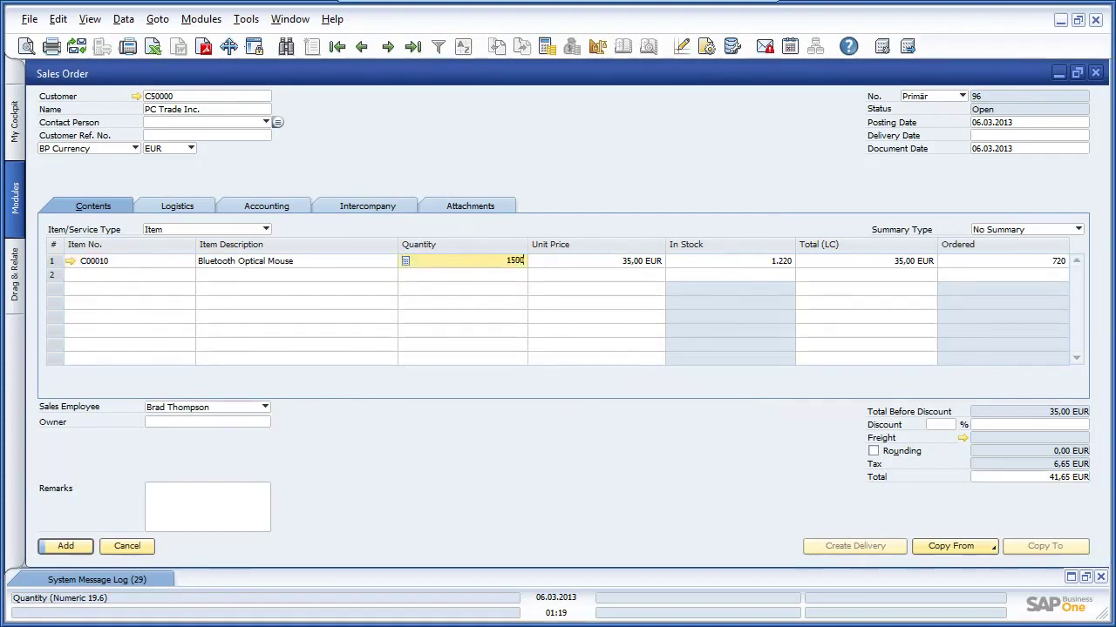
left_click(467, 258)
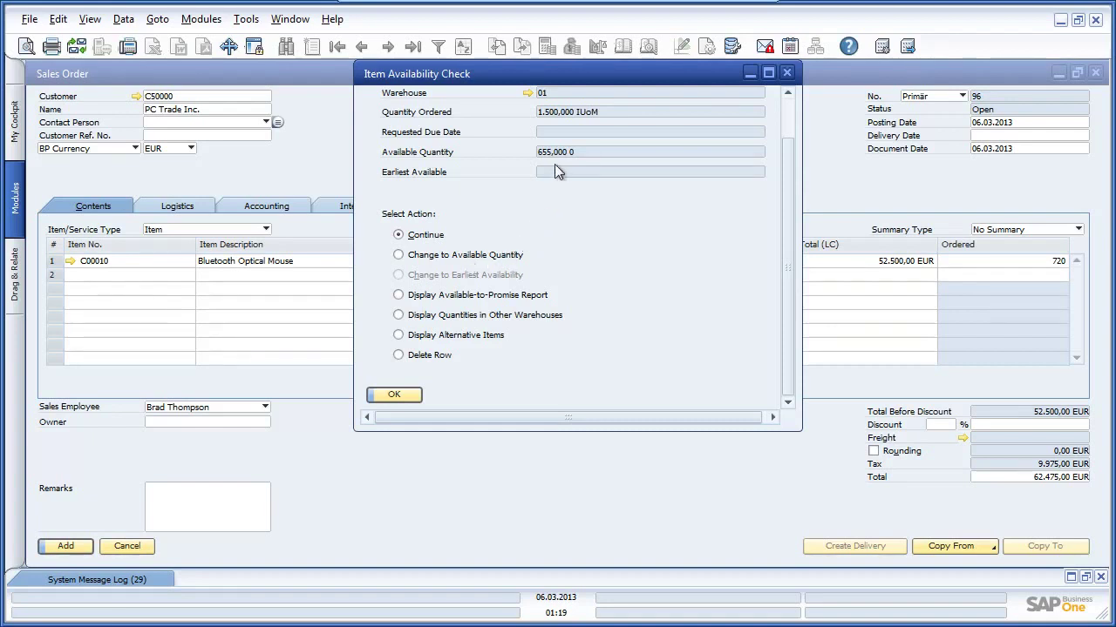
left_click(404, 397)
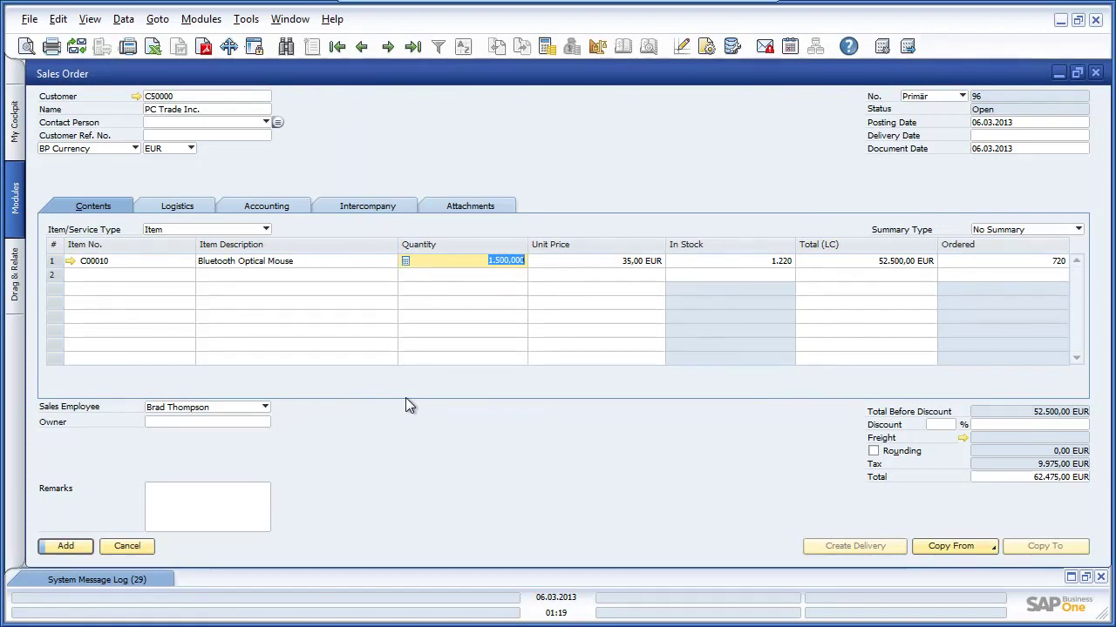
Step: Open the Branch Inventory in Warehouse report criteria from the mouse row and set the starting item code to C00010
right_click(305, 258)
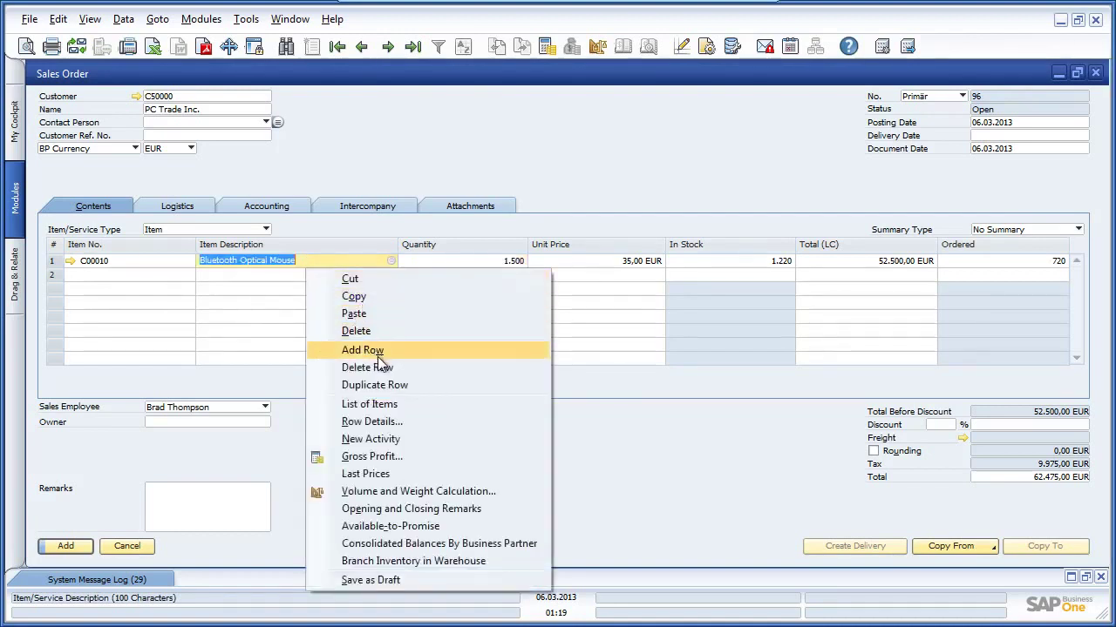
left_click(504, 559)
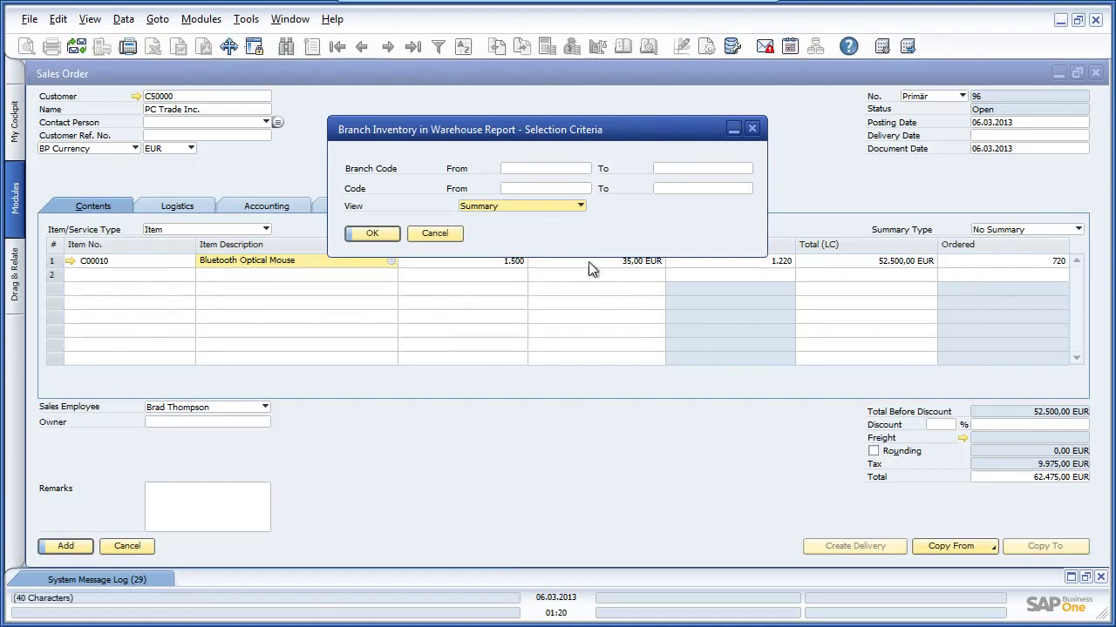
left_click(579, 191)
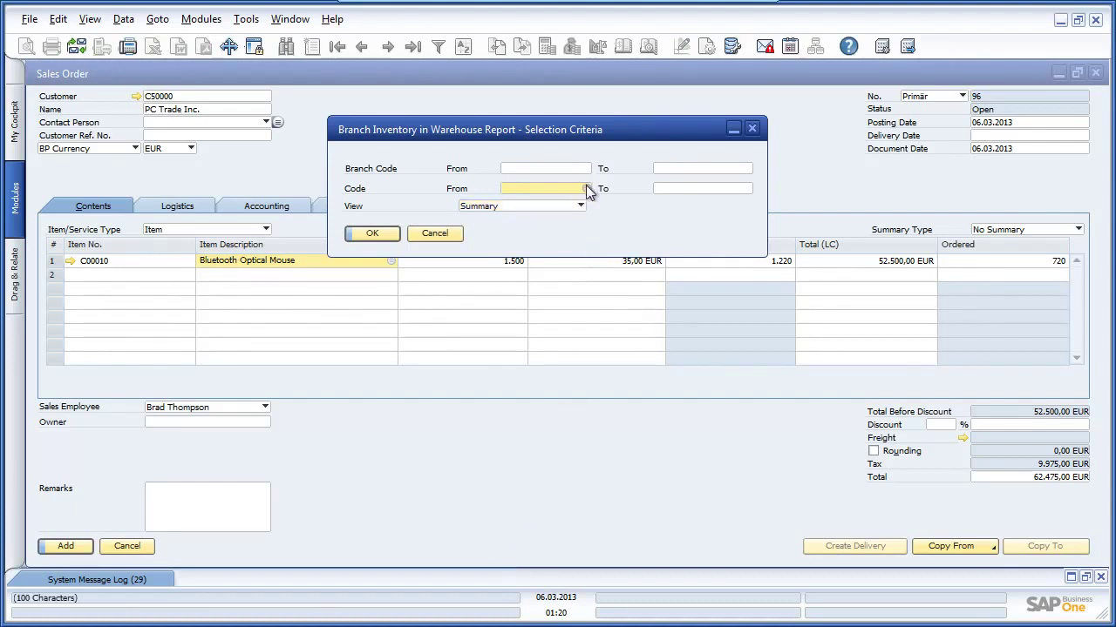
left_click(586, 190)
left_click_drag(732, 242, 728, 271)
left_click(665, 264)
left_click(416, 385)
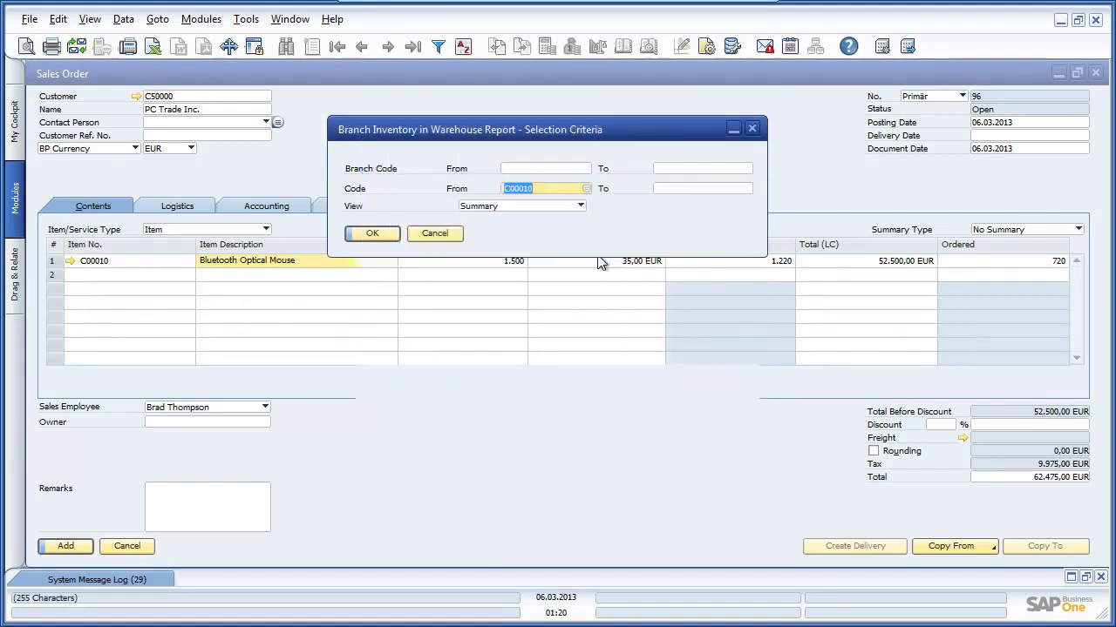
Step: Choose C00010 Bluetooth Optical Mouse as the ending item code in the report's selection criteria
left_click(747, 189)
left_click(747, 188)
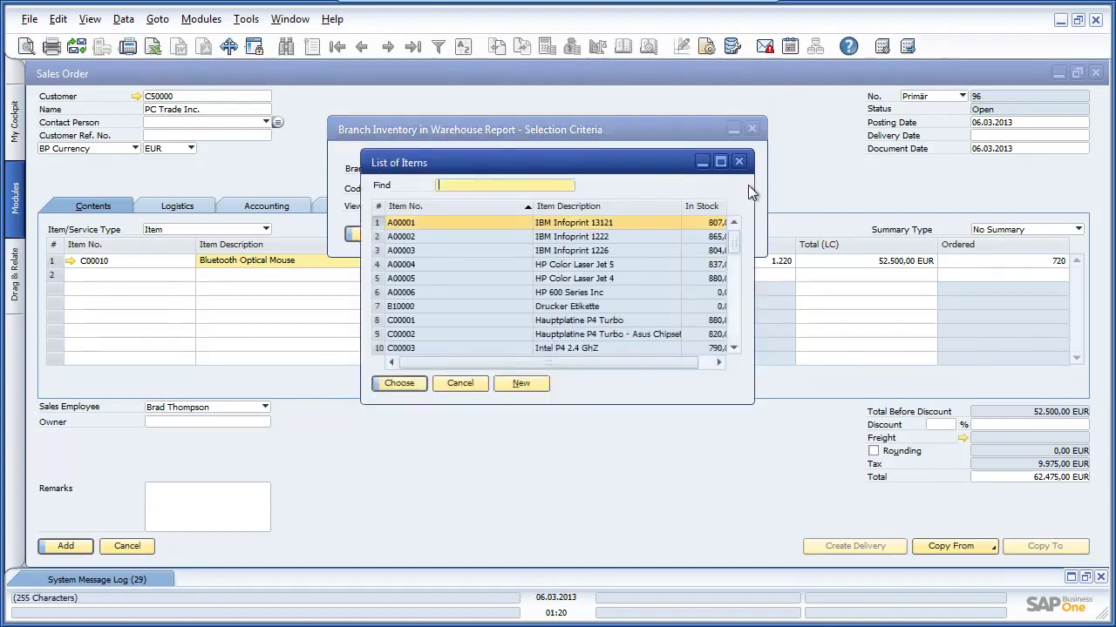
left_click_drag(733, 233, 730, 280)
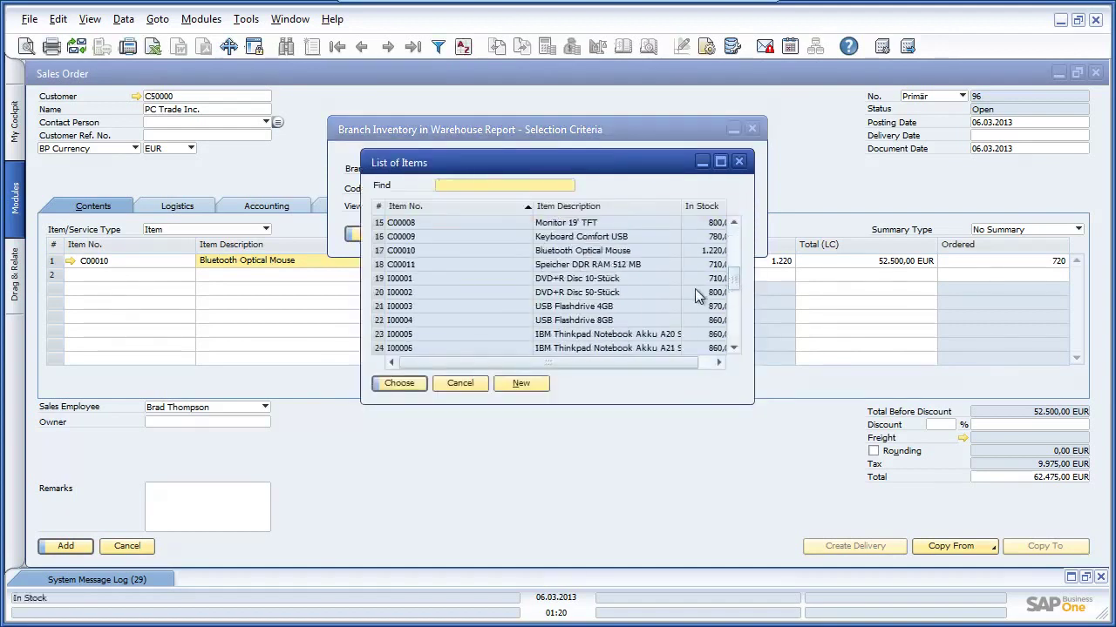
left_click(620, 251)
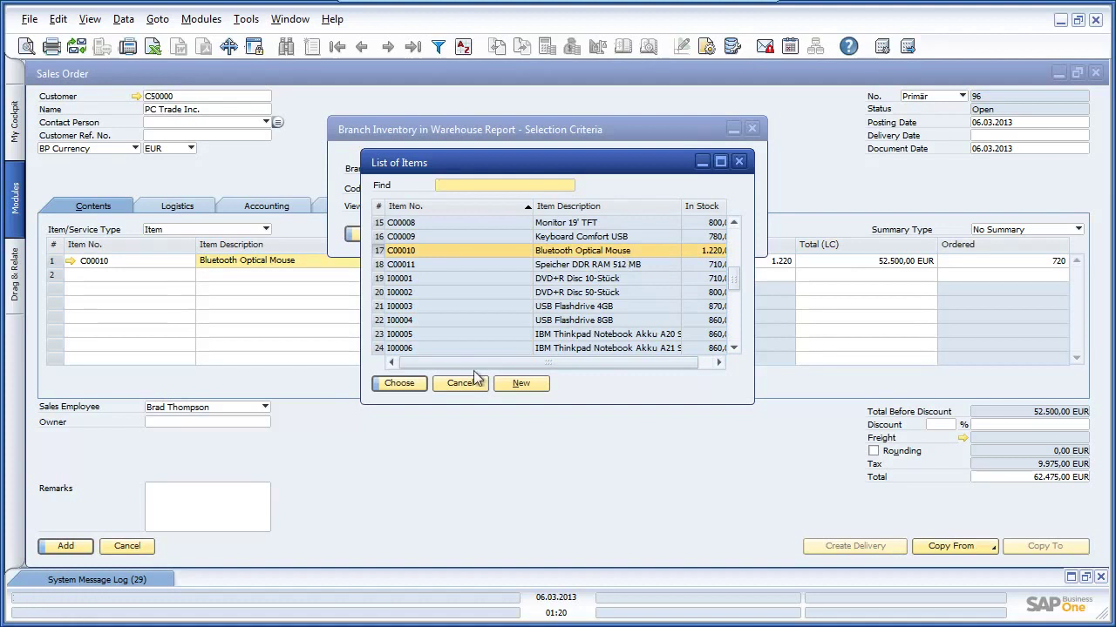
left_click(399, 384)
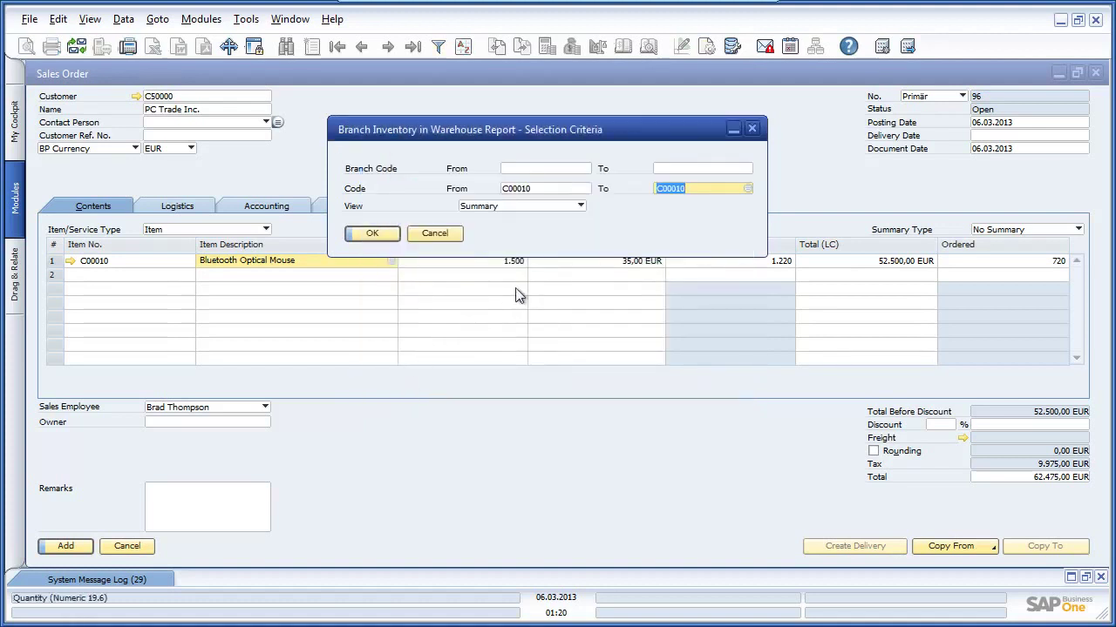
Step: Run the branch inventory report in Detail view, review the mouse's stock per branch, and close the report and its criteria
left_click(504, 206)
left_click(493, 233)
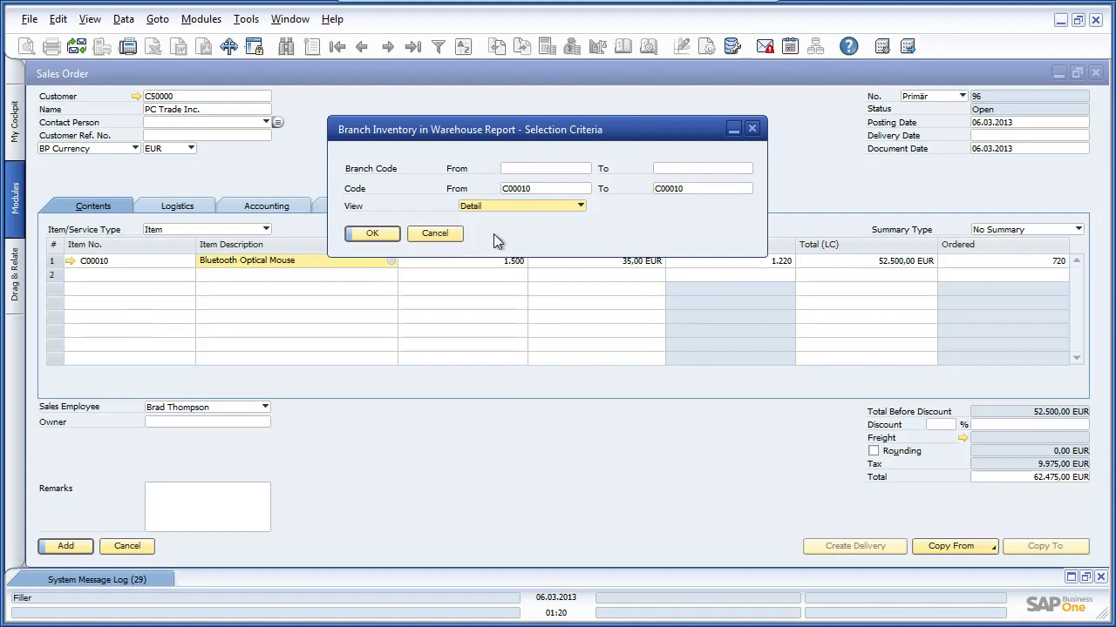
left_click(373, 234)
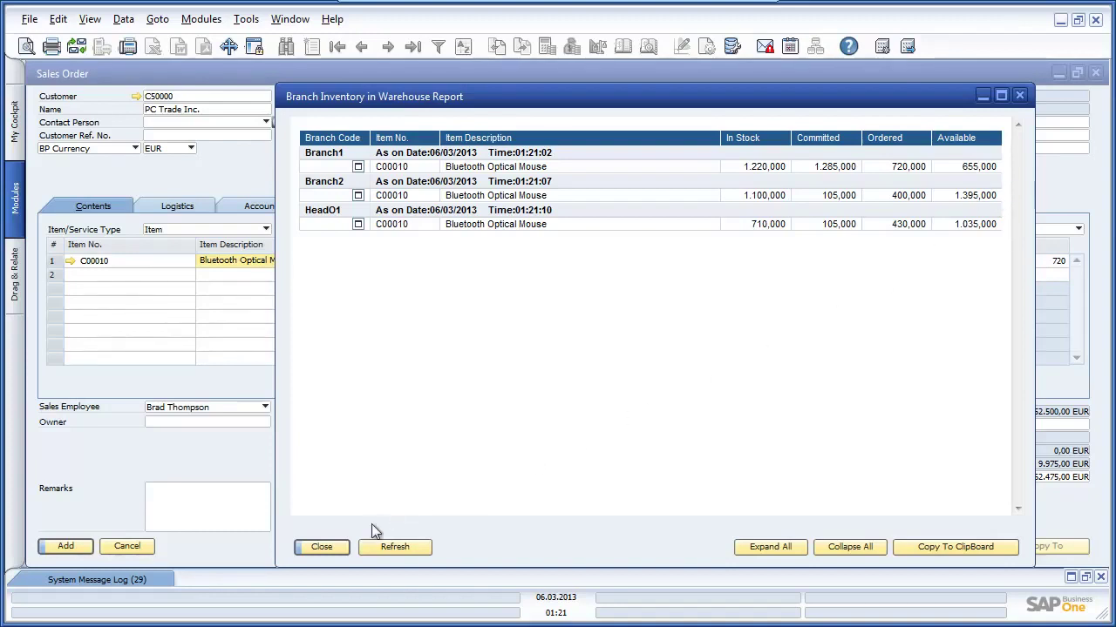
left_click(333, 545)
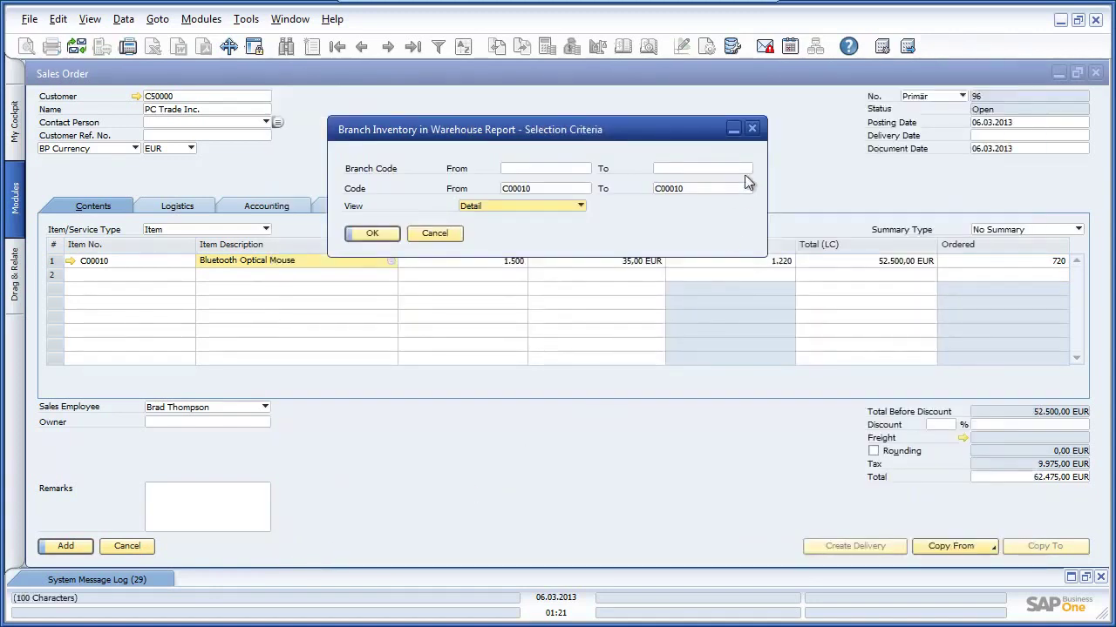
left_click(753, 130)
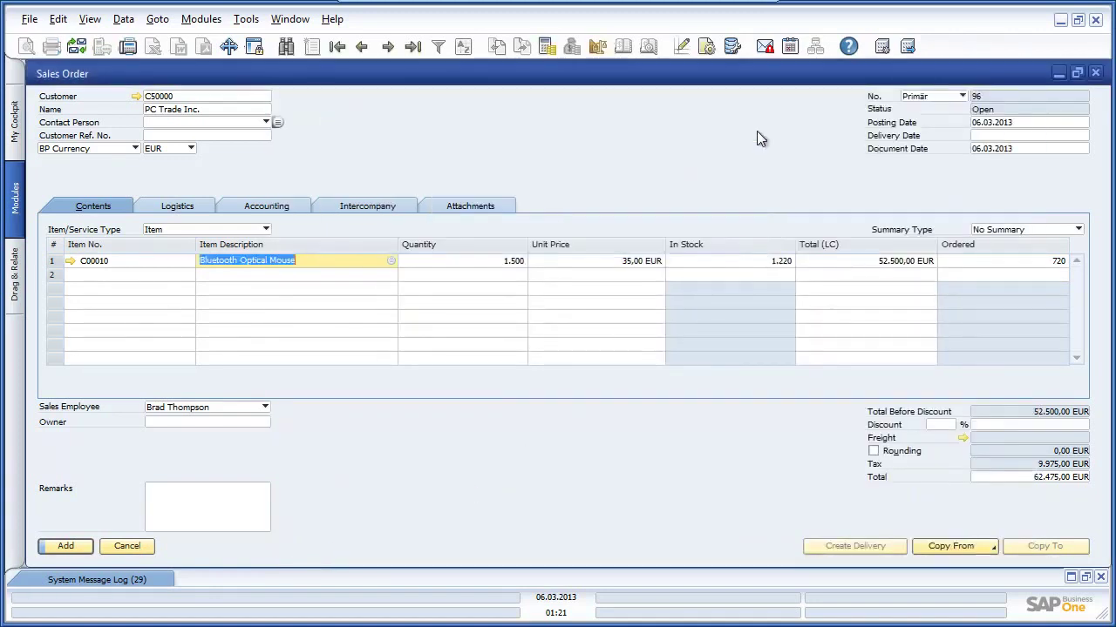
Step: Set the sales order's delivery date to 06.03.2013 and apply it to the existing rows
left_click(1045, 135)
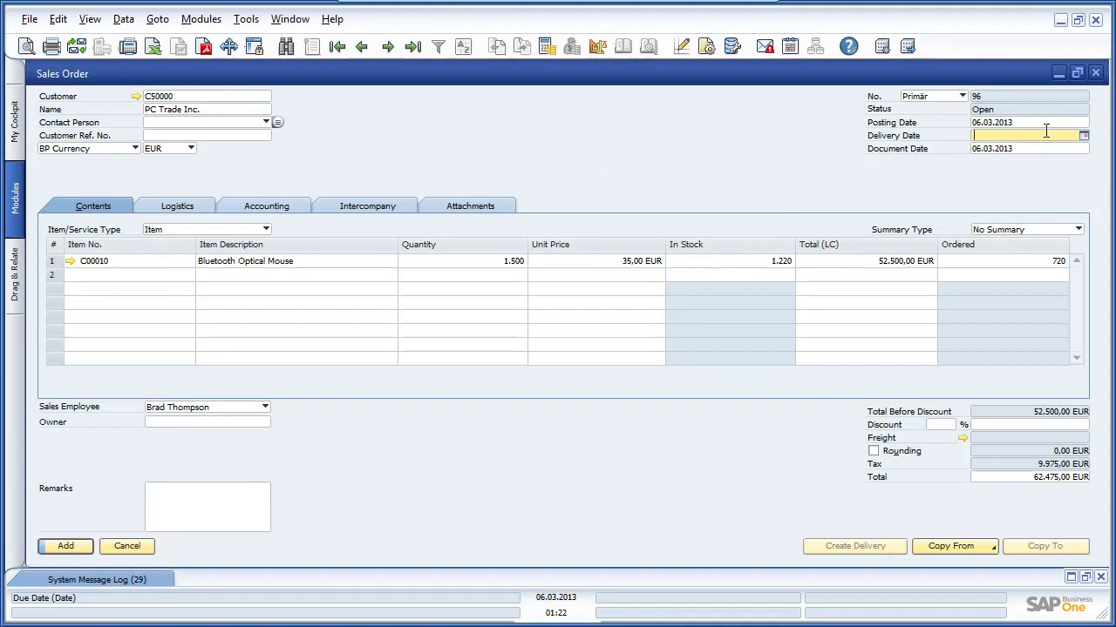
type("t")
key("Tab")
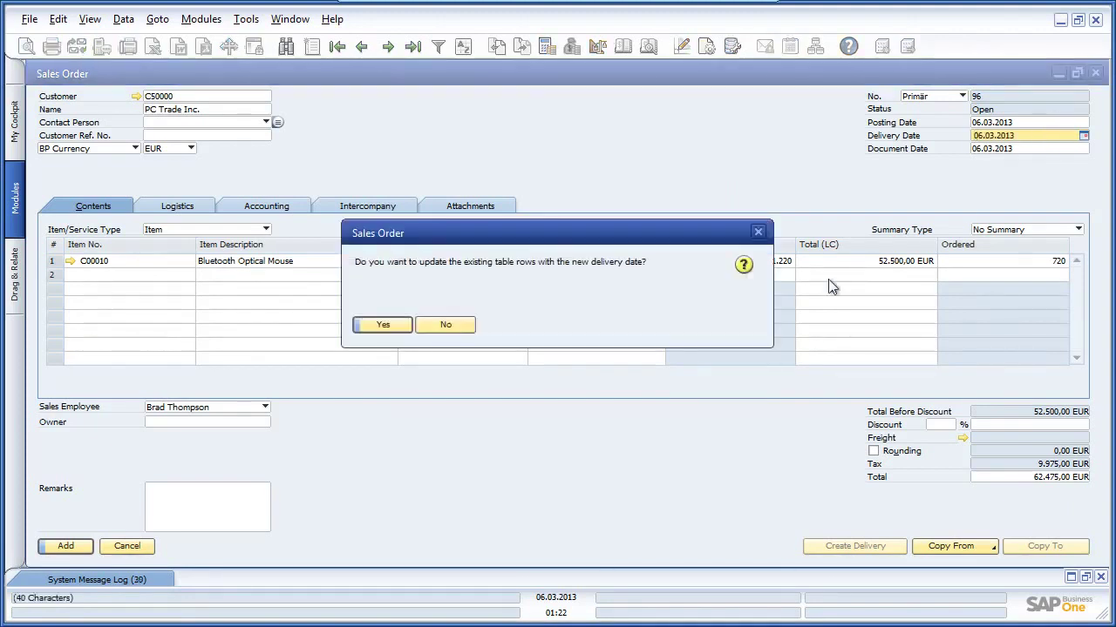
left_click(393, 329)
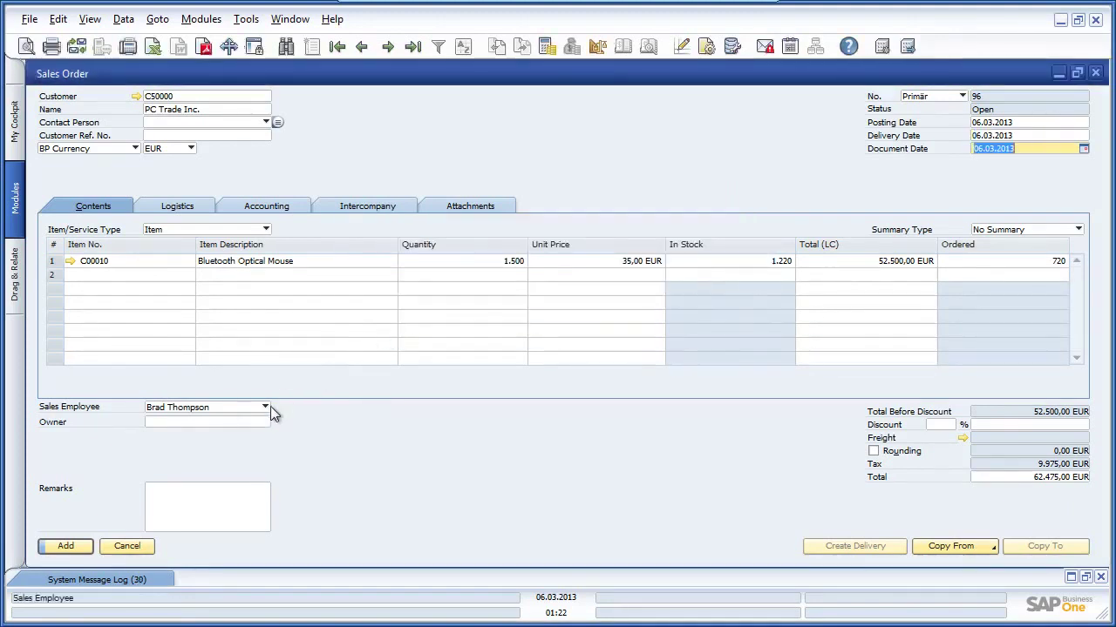
Step: Add the sales order, accepting the exceeded consolidated credit limit, and close the sales order form
left_click(84, 549)
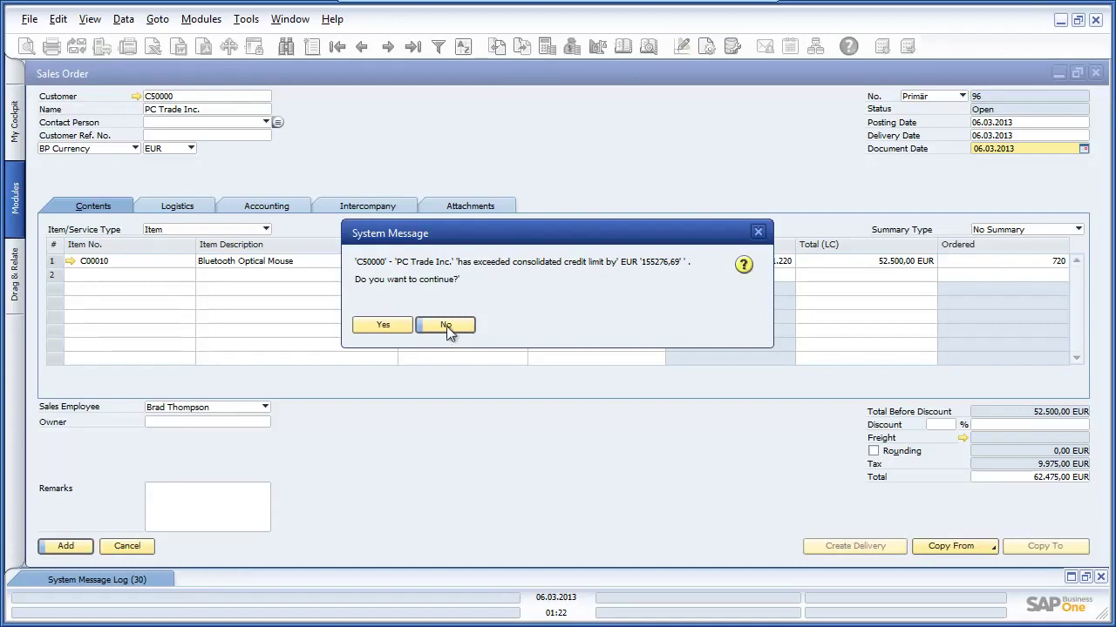
left_click(389, 324)
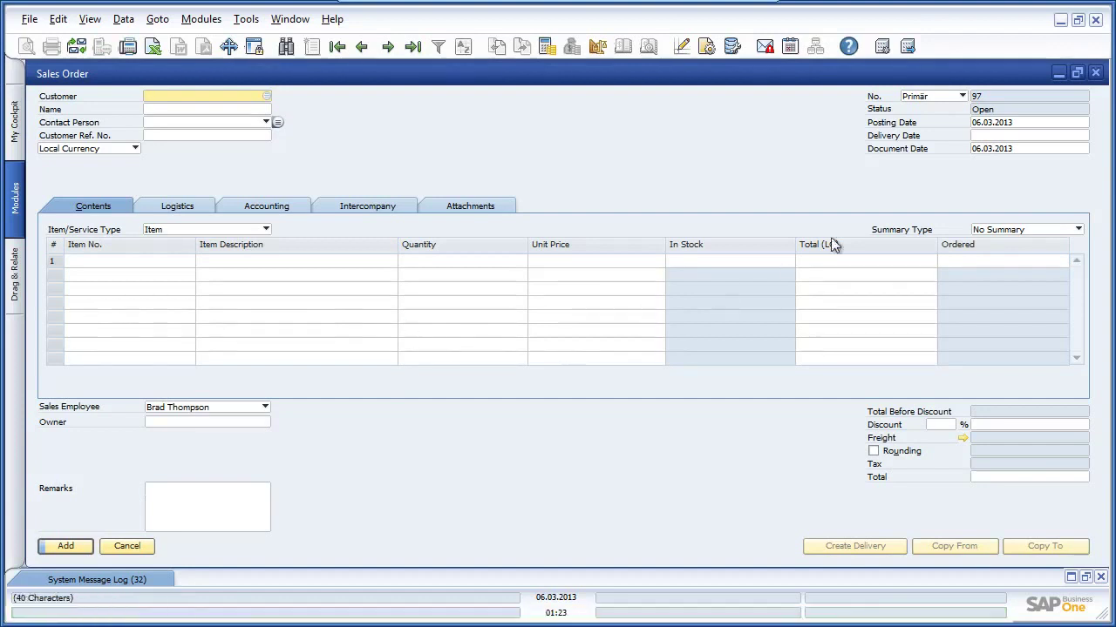
left_click(1095, 73)
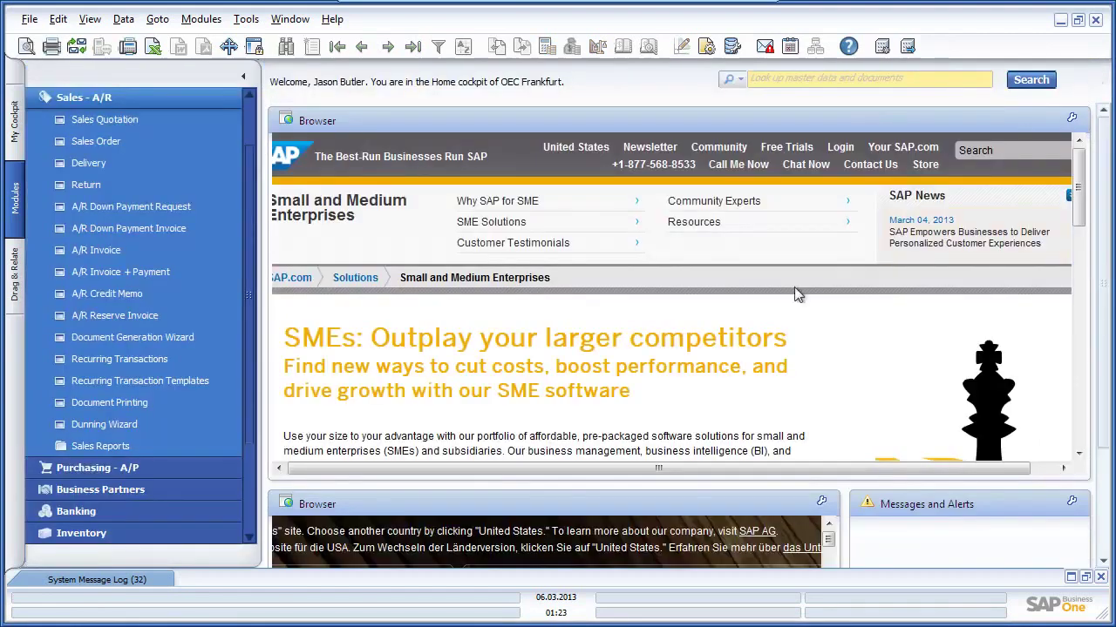
Step: Start a new purchase order and choose OEC Munich as the vendor
left_click(221, 475)
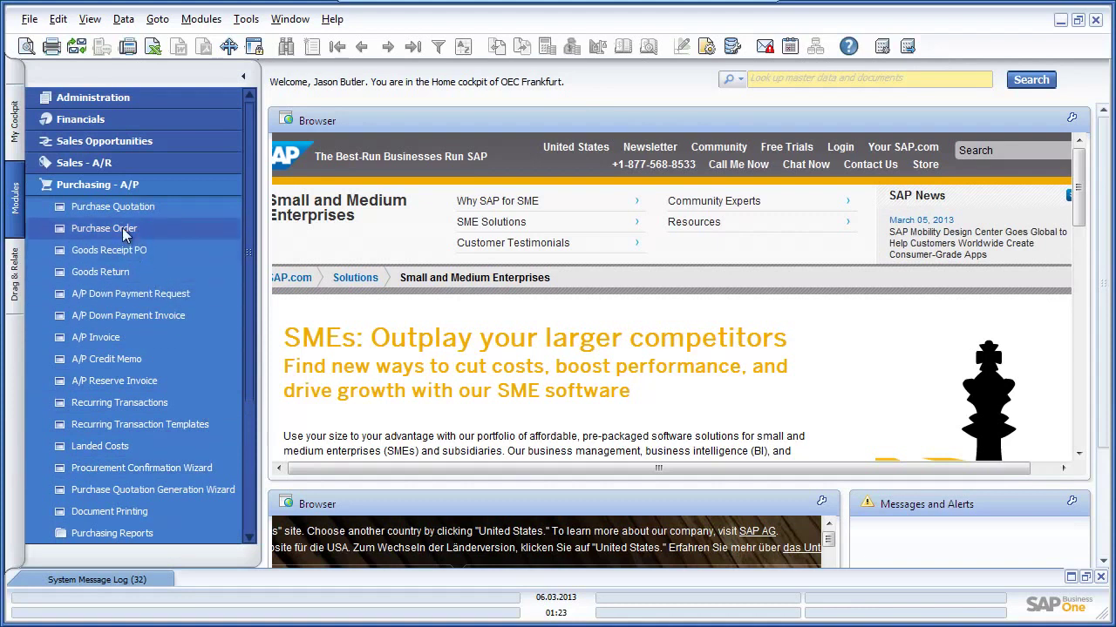
left_click(105, 228)
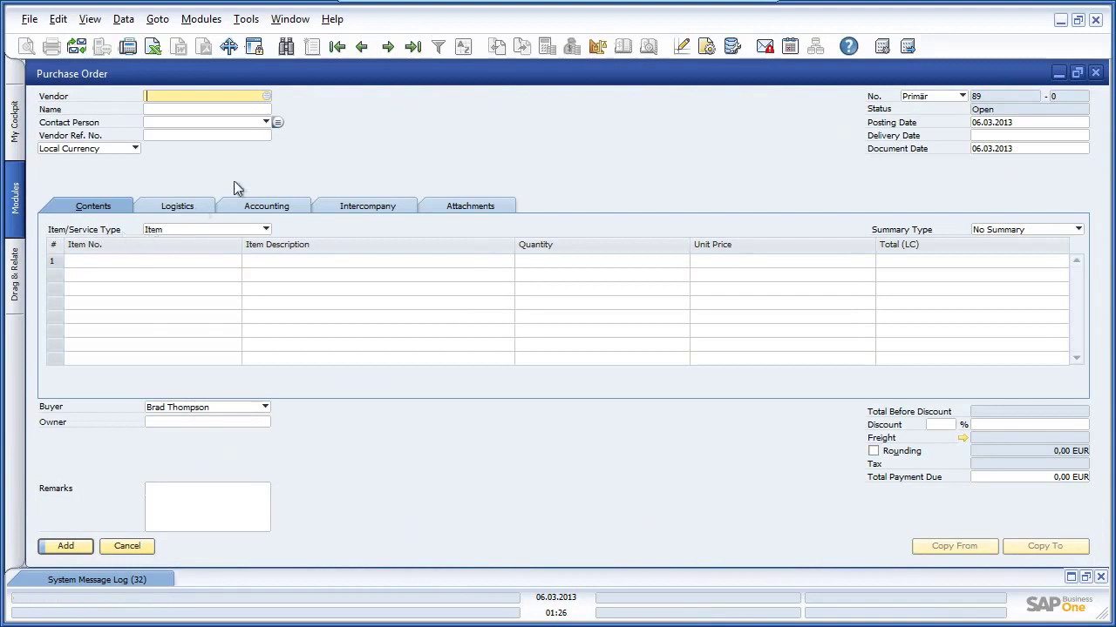
left_click(266, 96)
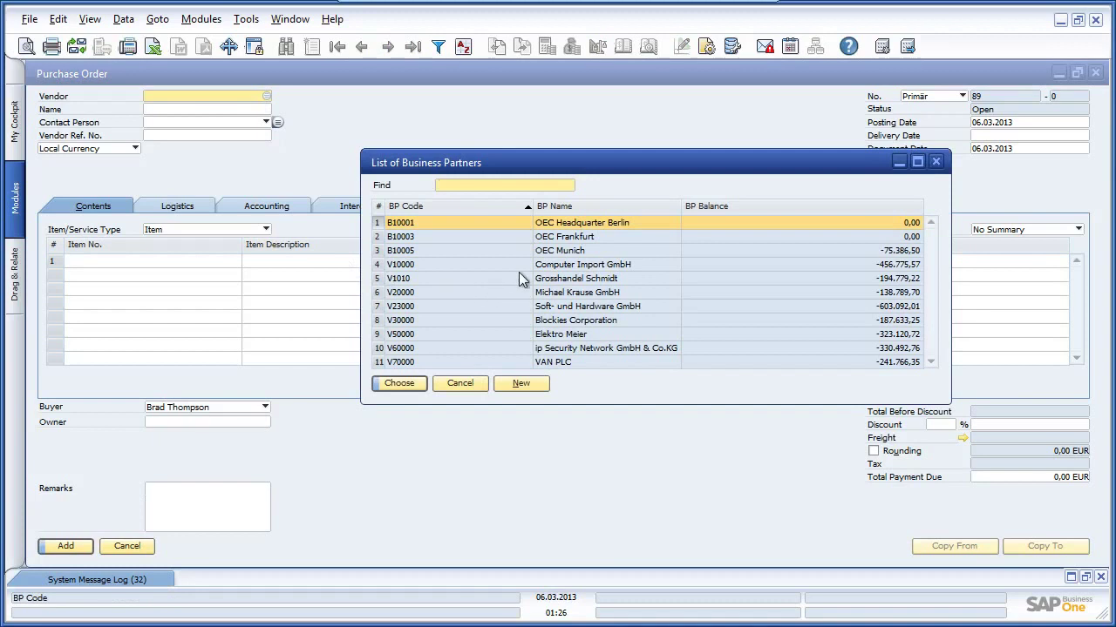
left_click(546, 252)
left_click(408, 385)
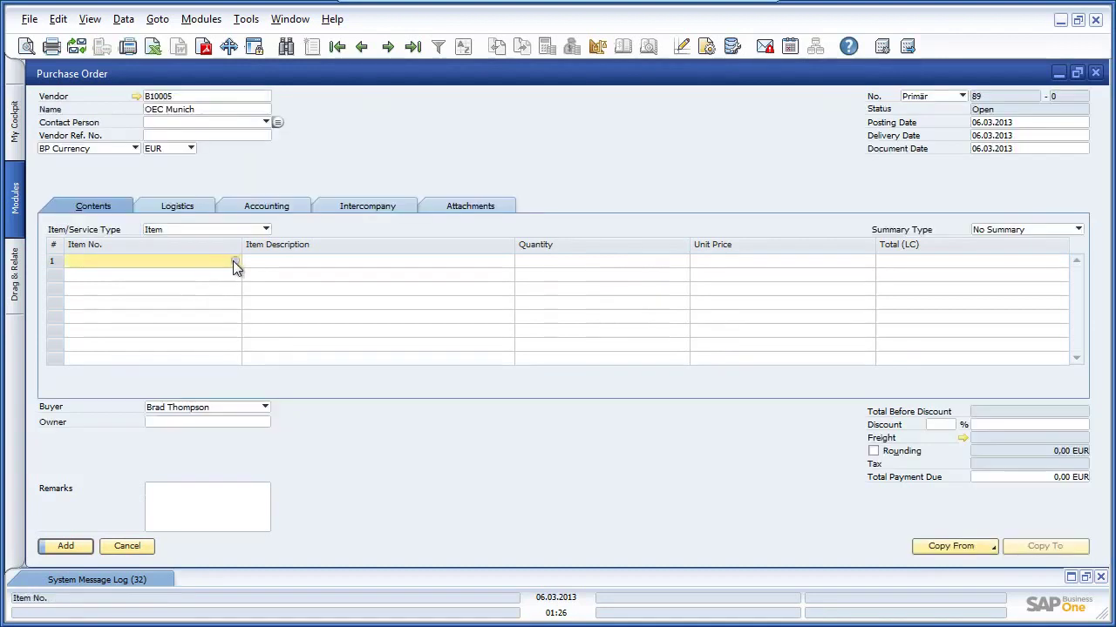
Step: Add the item C00010 Bluetooth Optical Mouse to the purchase order's first row with a quantity of 845
left_click(234, 260)
left_click_drag(737, 241, 736, 270)
left_click(571, 294)
left_click(399, 384)
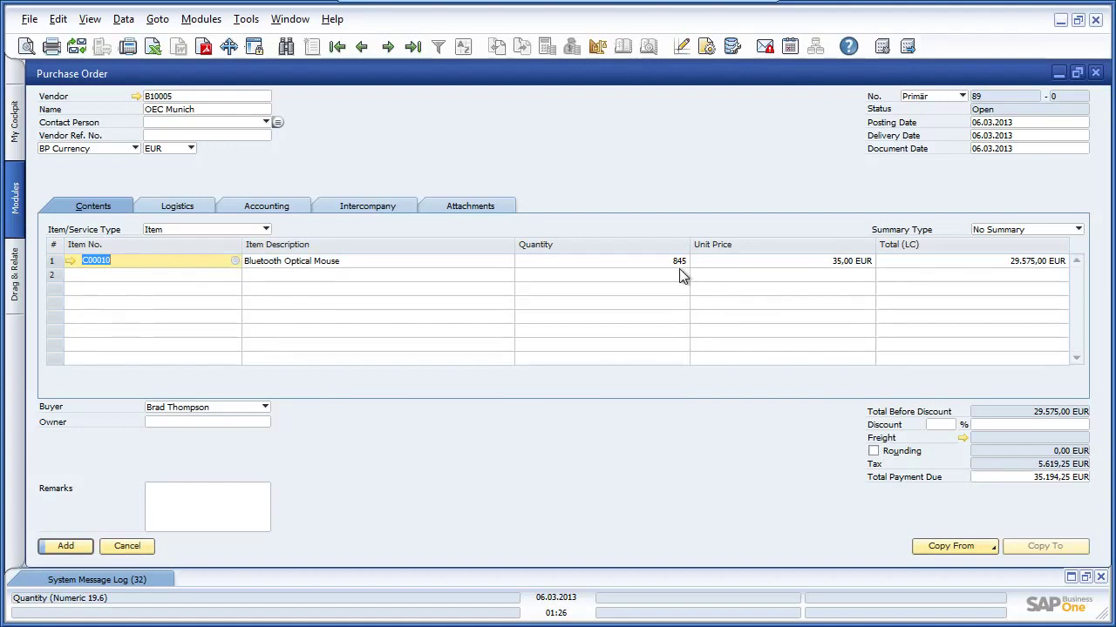
Step: Open the Branch Inventory in Warehouse report criteria from the mouse row and limit the item code range to C00010
left_click(395, 265)
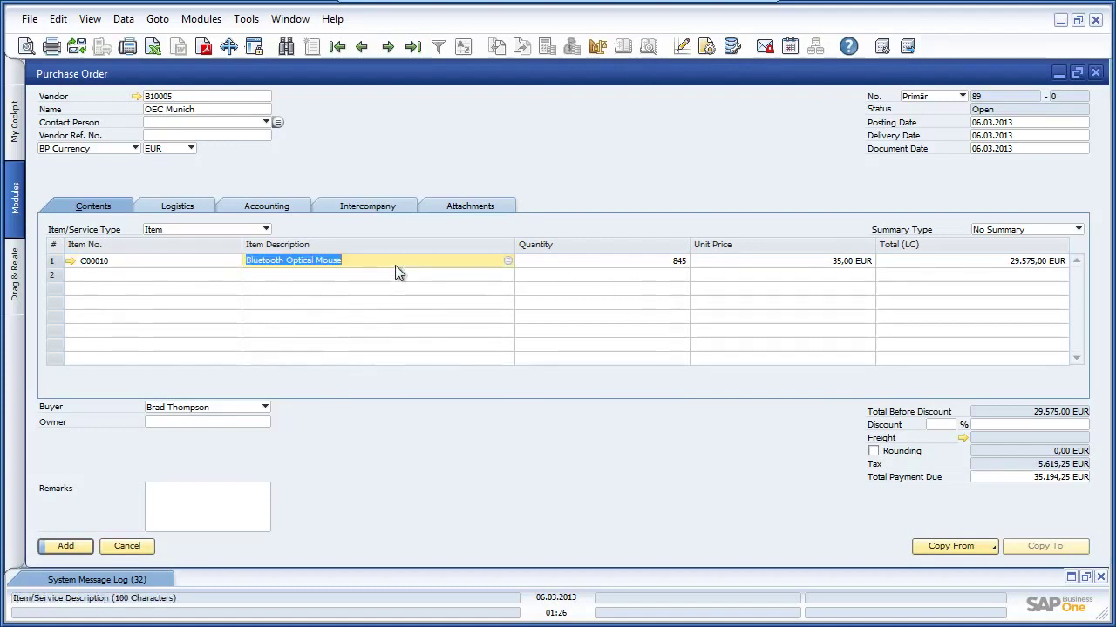
right_click(395, 265)
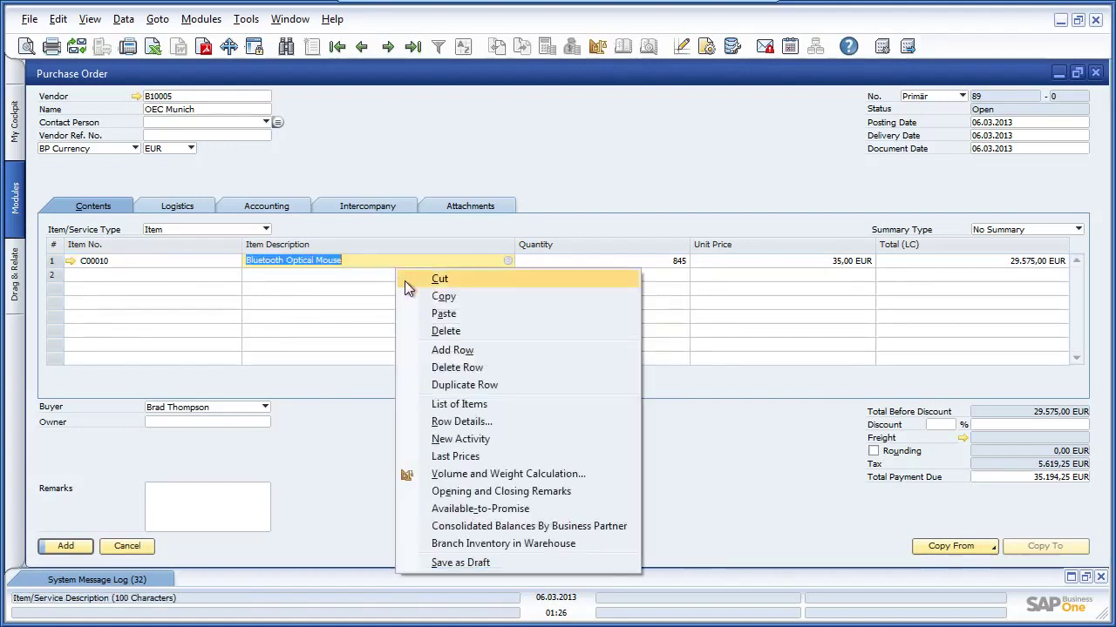
left_click(491, 541)
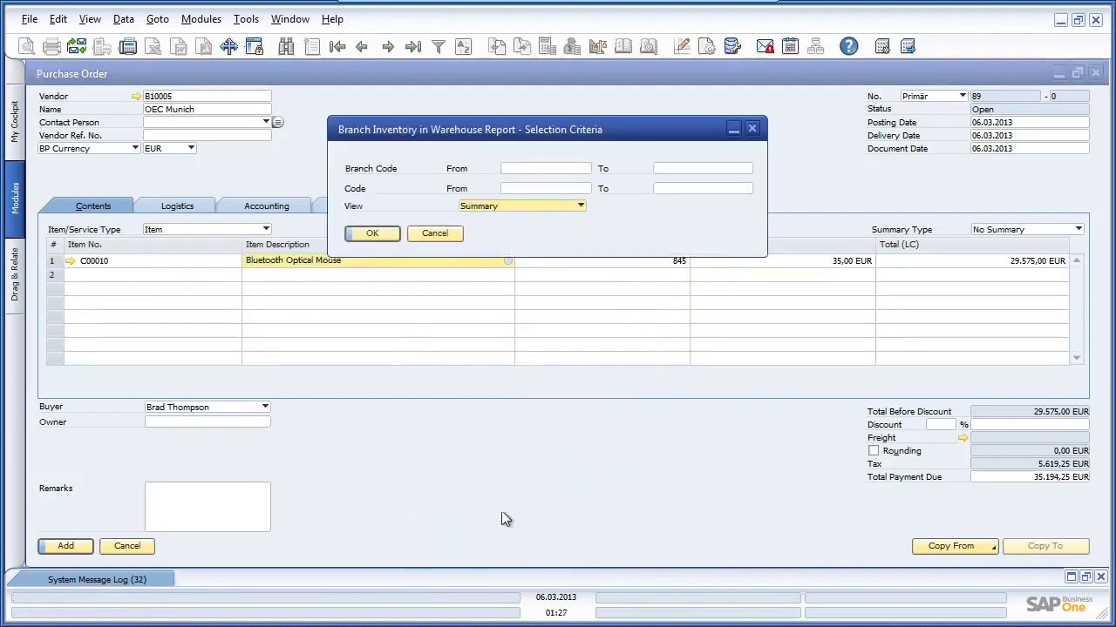
left_click(538, 190)
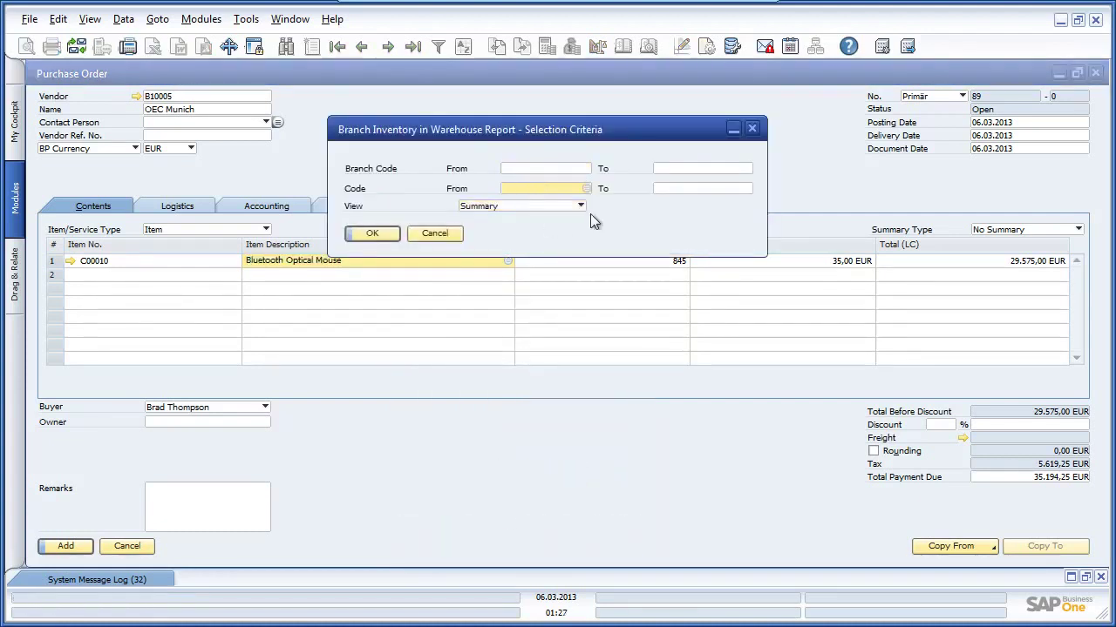
type("C00010")
key("Tab")
type("C00010")
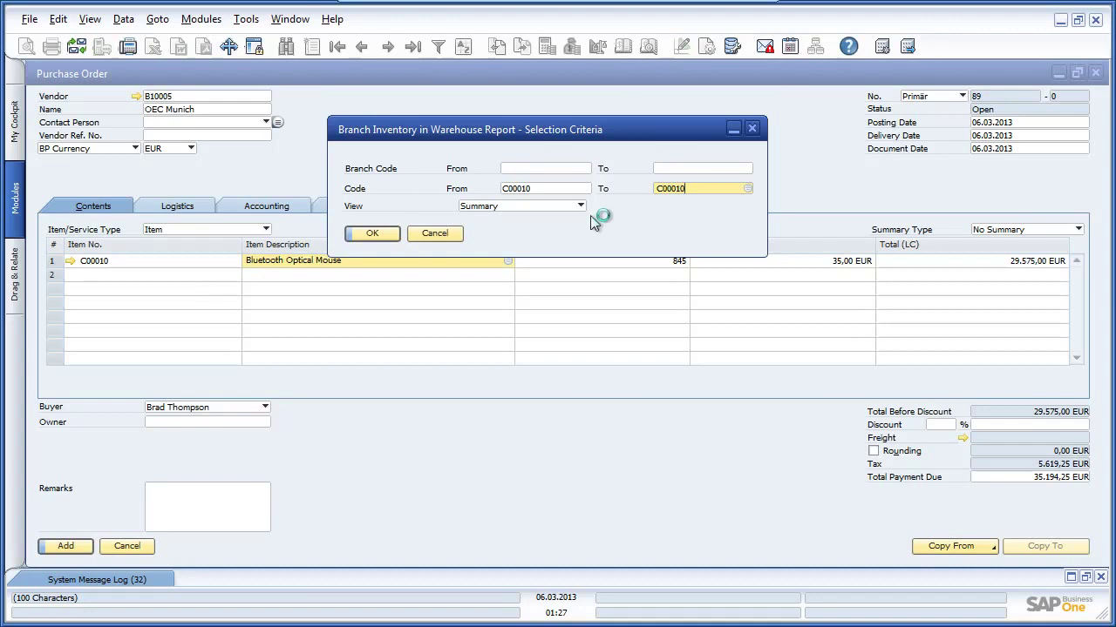
Step: Run the branch inventory report in Detail view, review the stock by branch, and close the report and its selection criteria
left_click(552, 206)
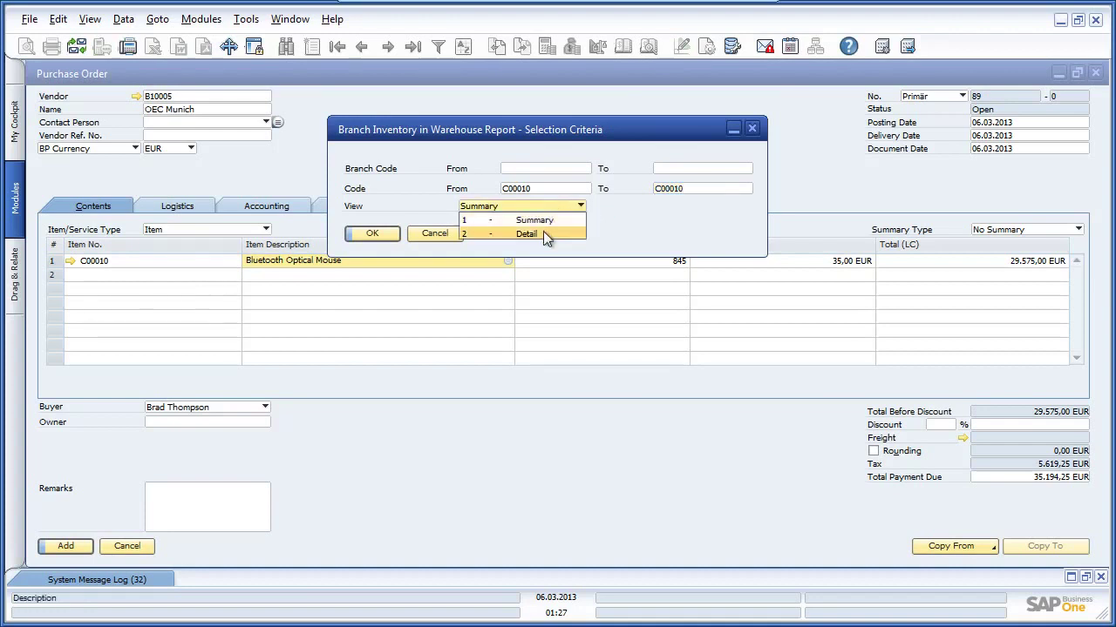
left_click(542, 232)
left_click(369, 234)
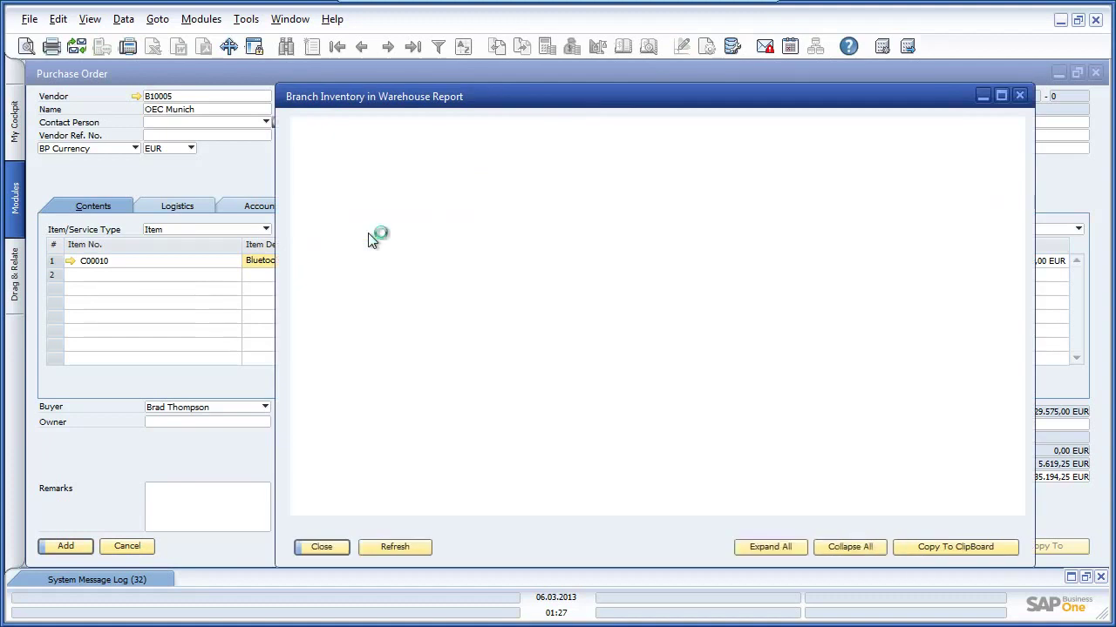
left_click(418, 550)
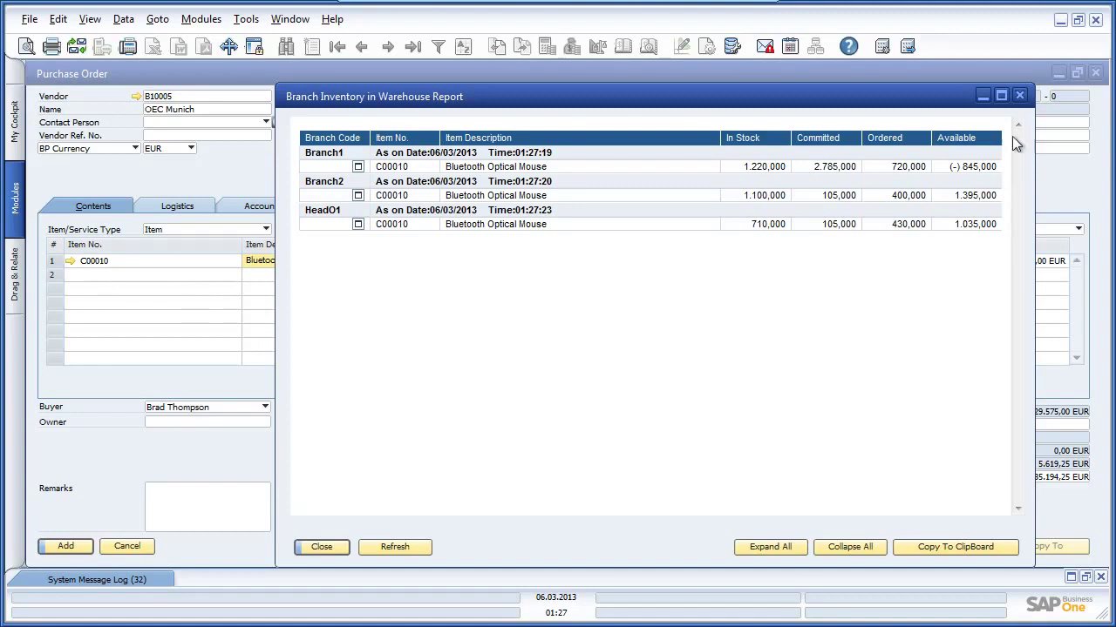
left_click(1018, 97)
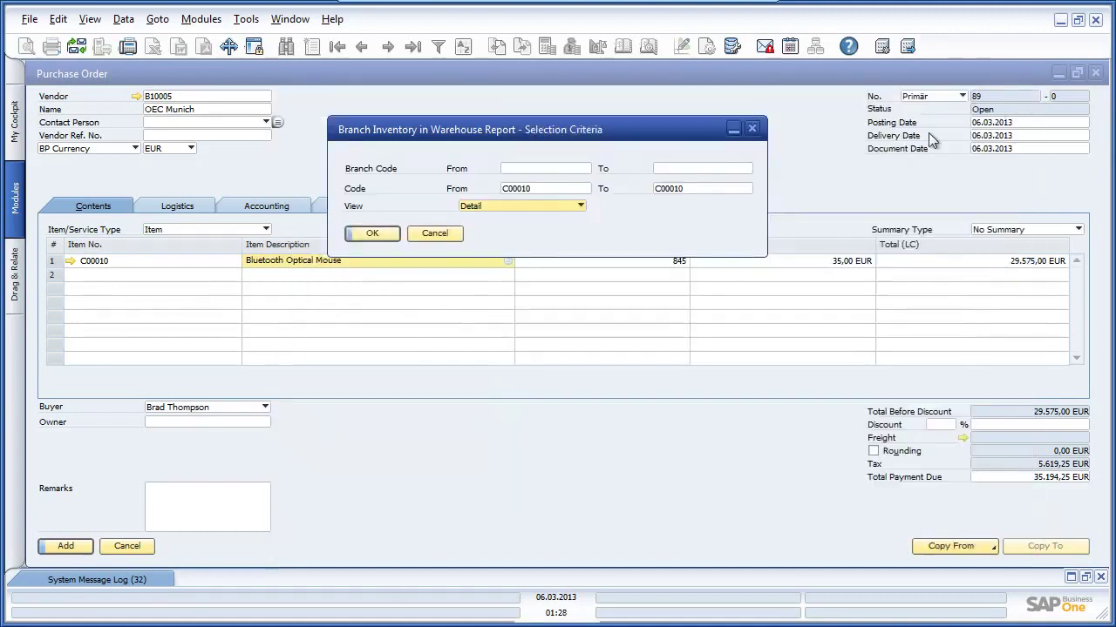
left_click(440, 232)
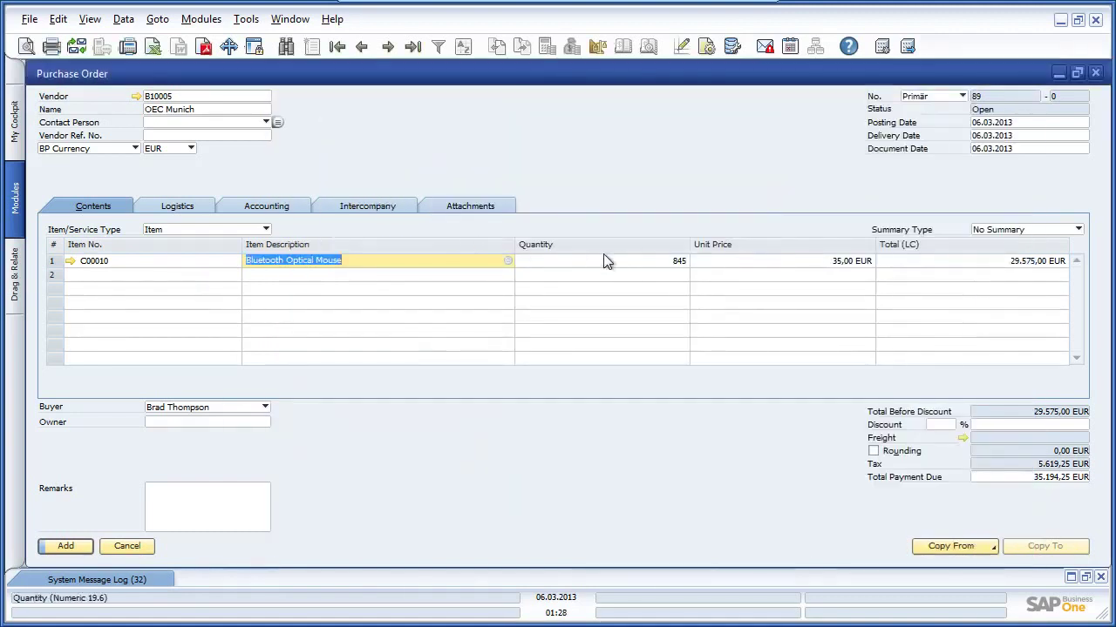
Step: Set the Bluetooth Optical Mouse quantity to 1000 and add the purchase order
left_click(627, 257)
type("1000")
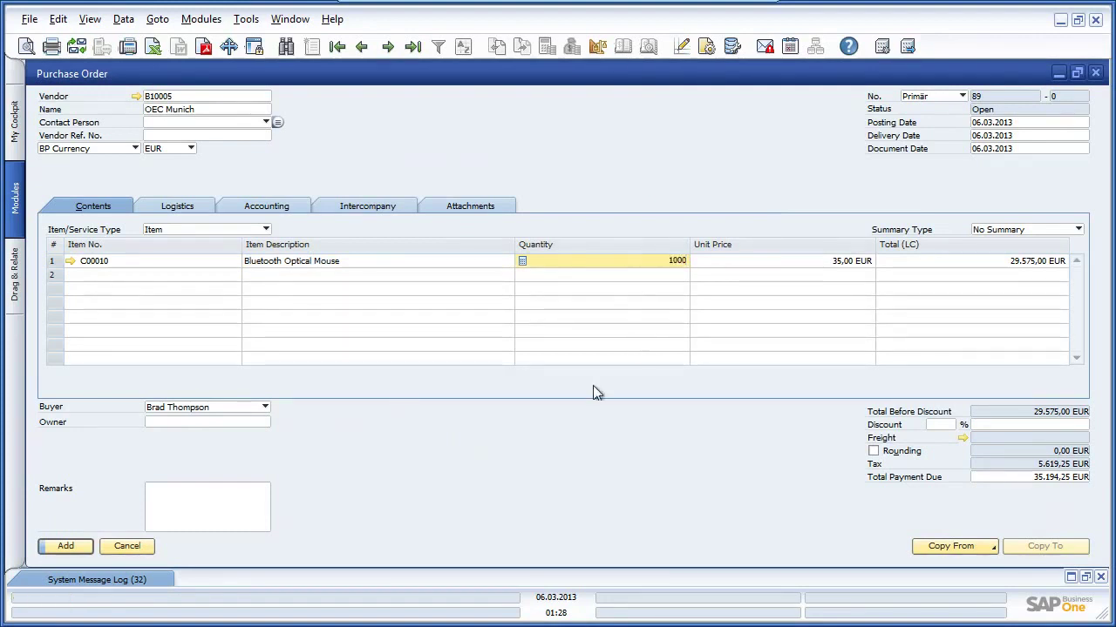
left_click(63, 546)
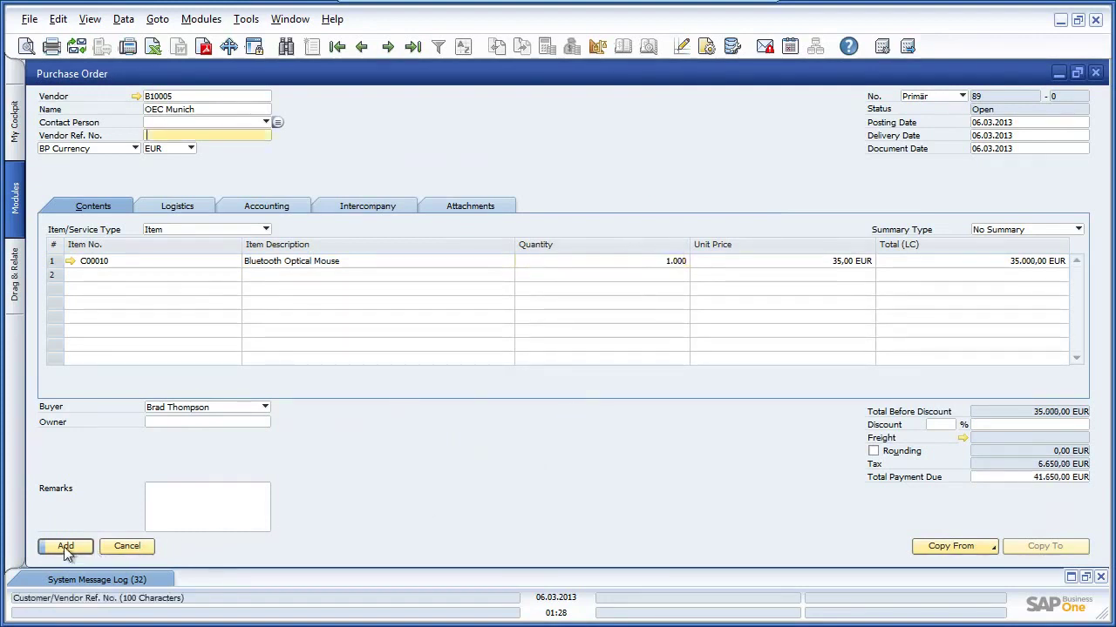
left_click(63, 546)
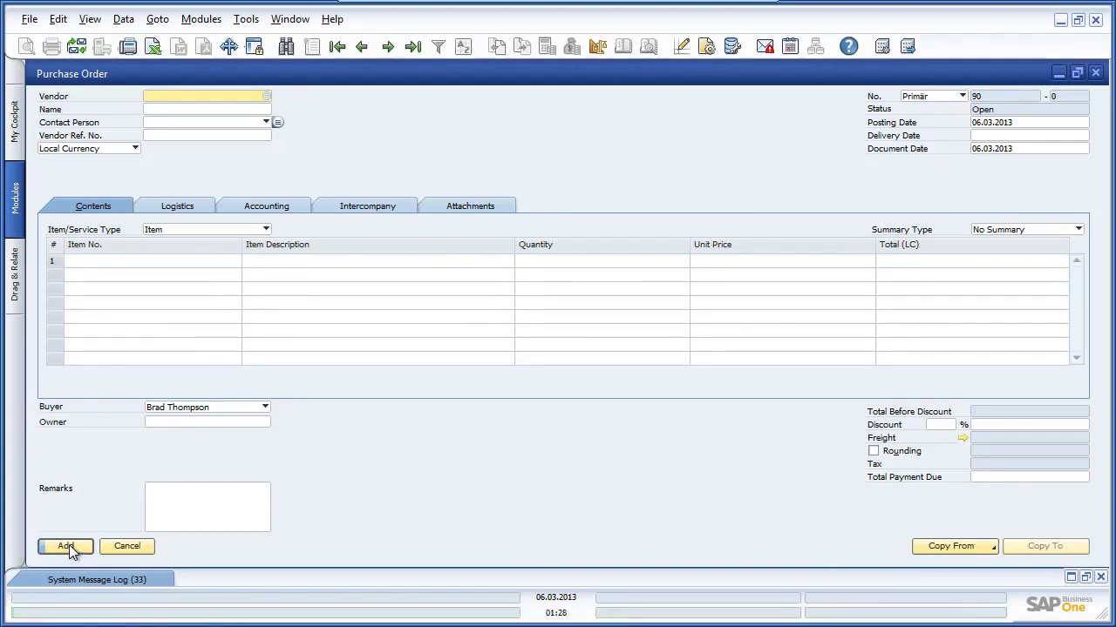
Step: Reopen the last purchase order and examine its intercompany details
left_click(414, 47)
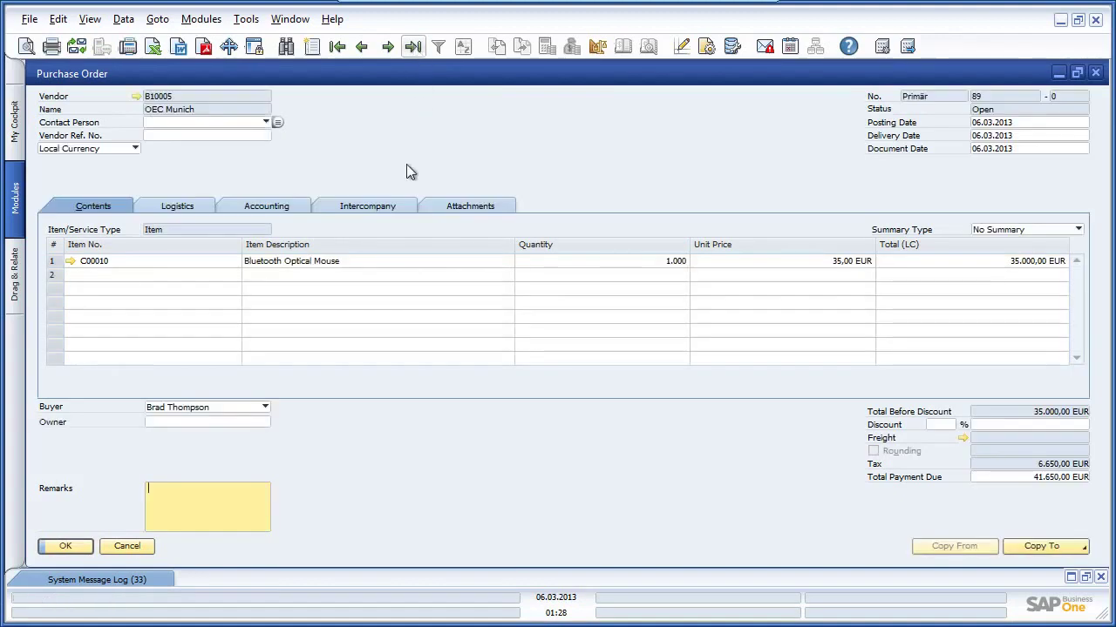
left_click(388, 207)
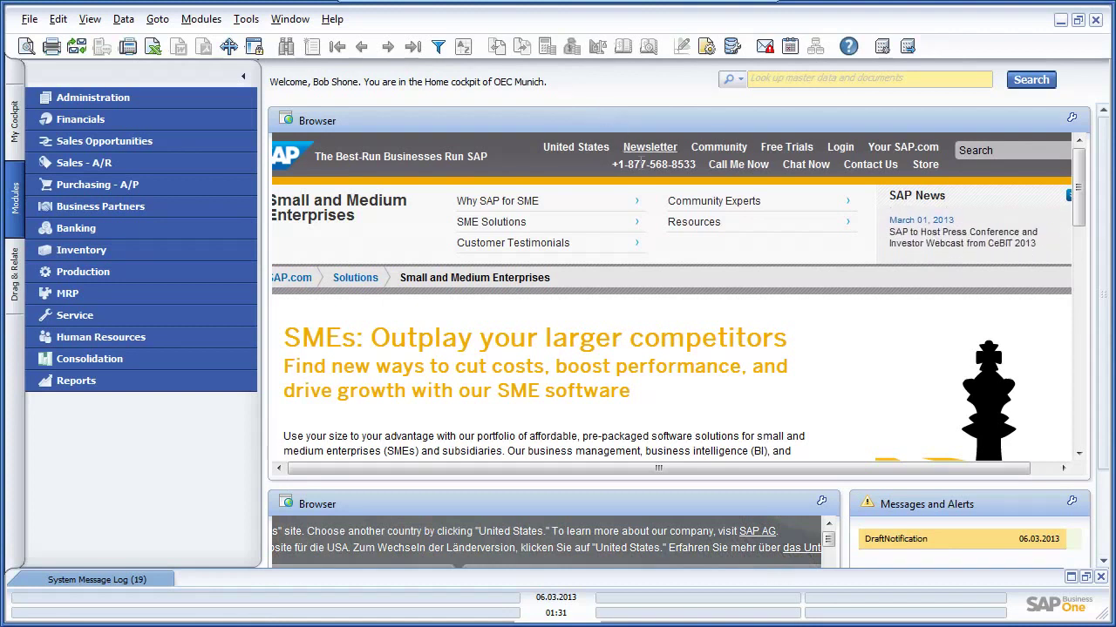
Step: In OEC Munich, open the draft sales order from the DraftNotification alert, set its intercompany document status to Accept, and add it
double_click(936, 538)
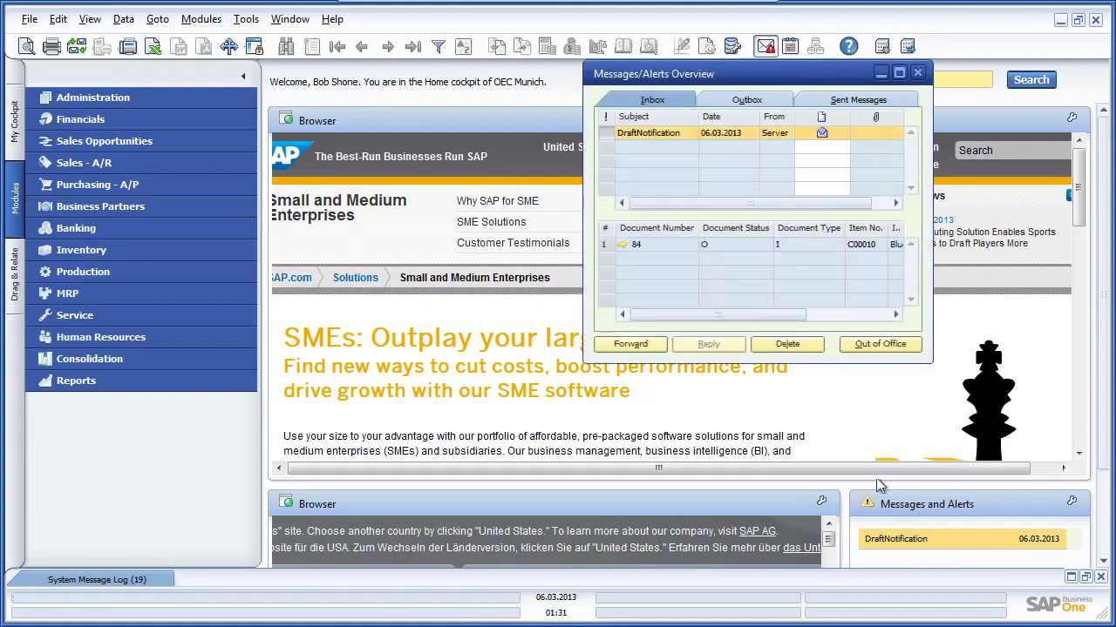
left_click(621, 244)
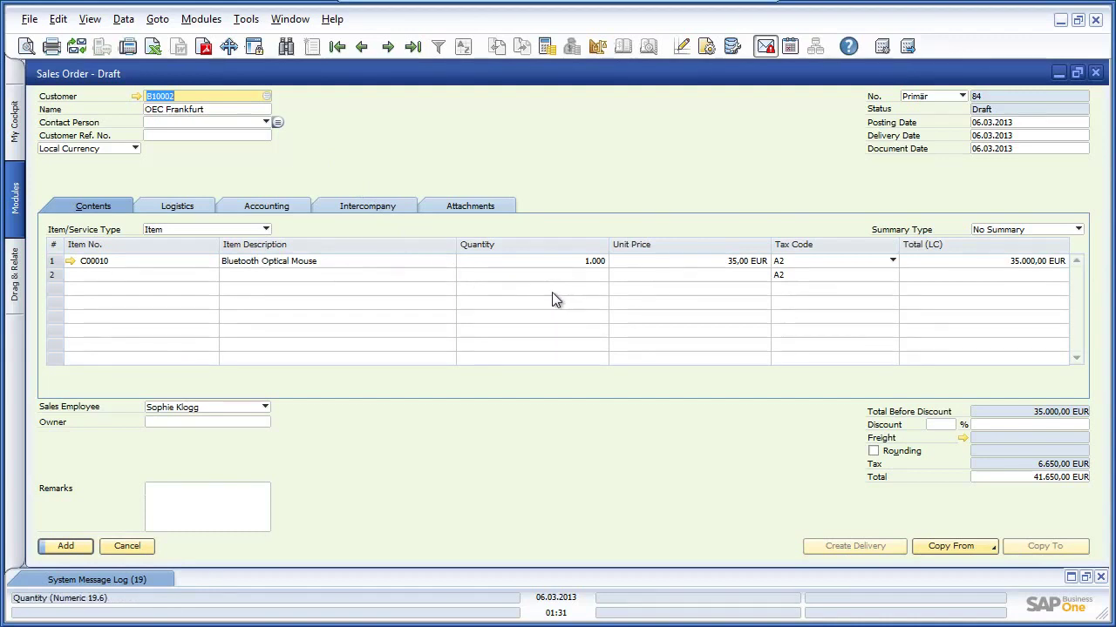
left_click(394, 205)
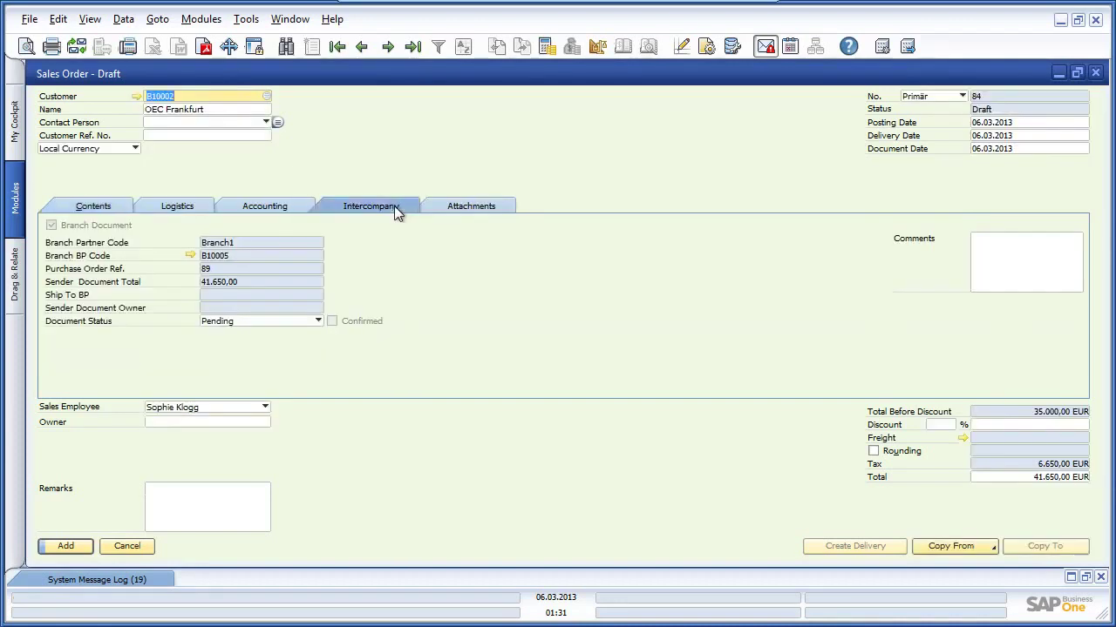
left_click(294, 328)
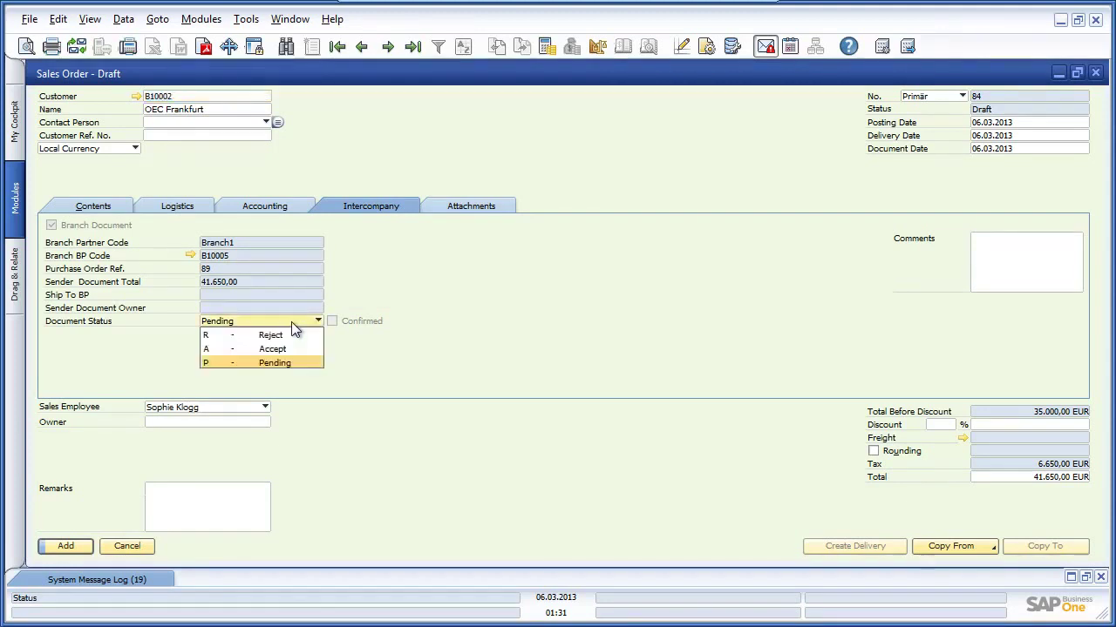
left_click(286, 348)
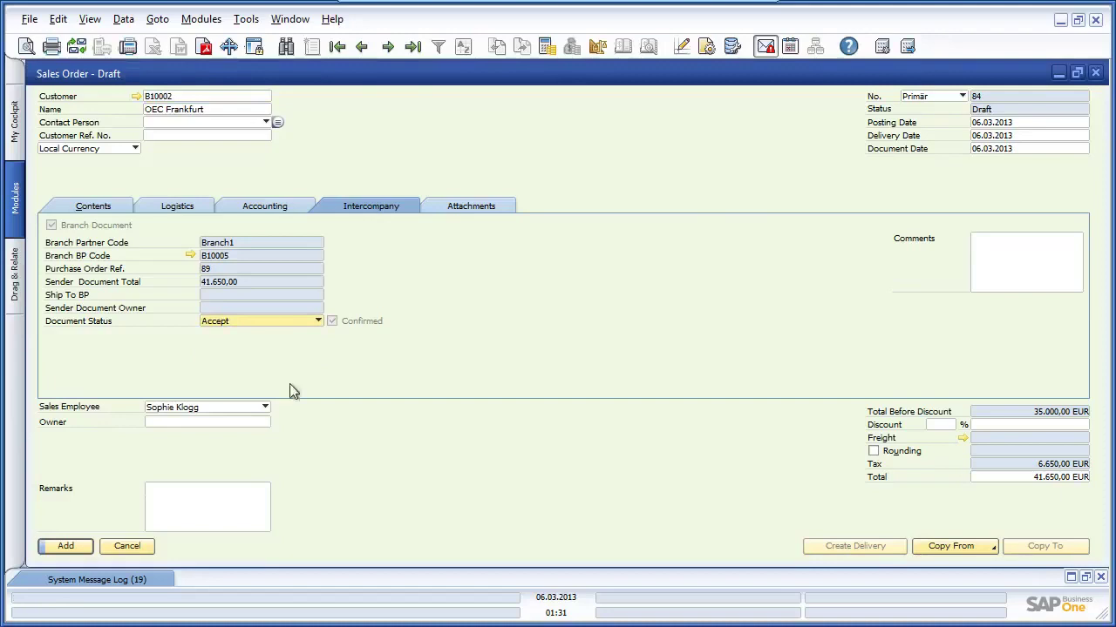
left_click(65, 546)
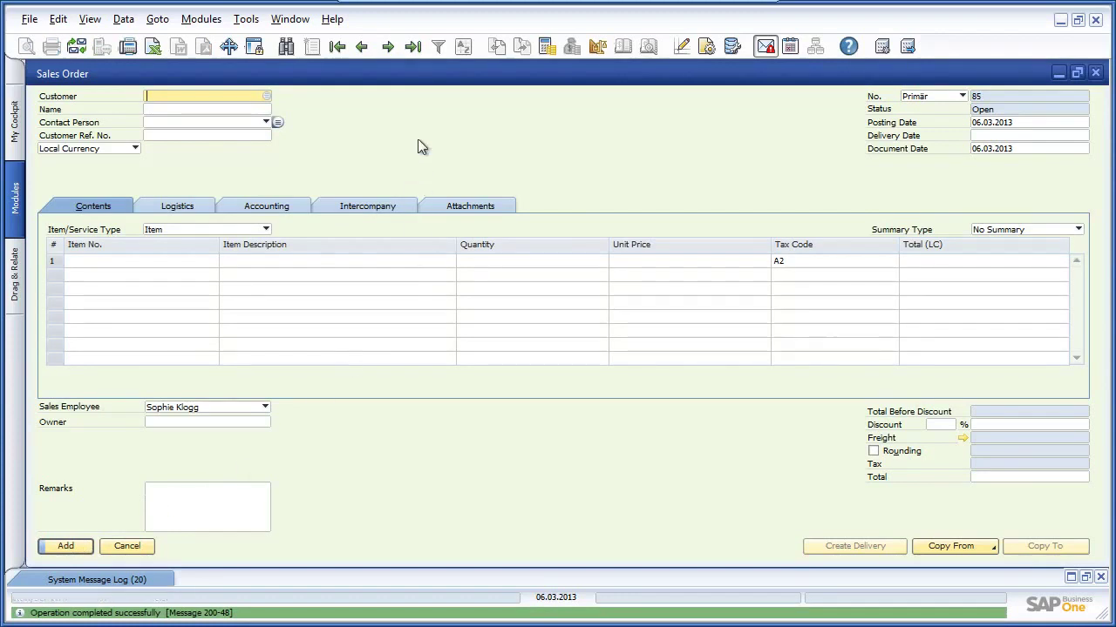
Step: Reopen the last sales order and copy it to an A/R invoice, then check the intercompany details and add the invoice
left_click(414, 46)
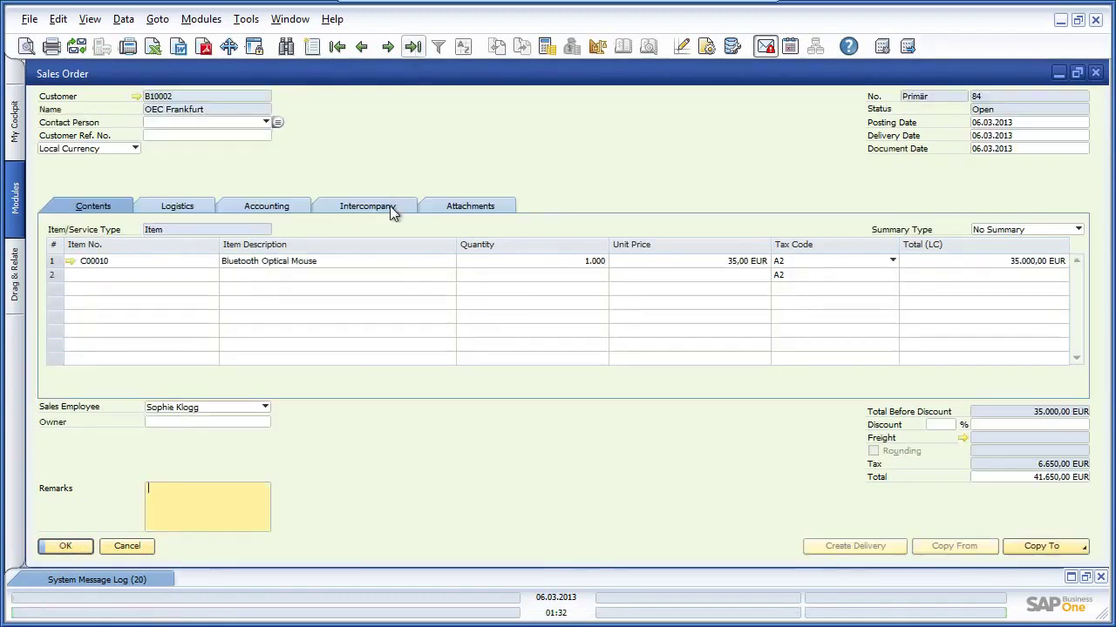
left_click(390, 205)
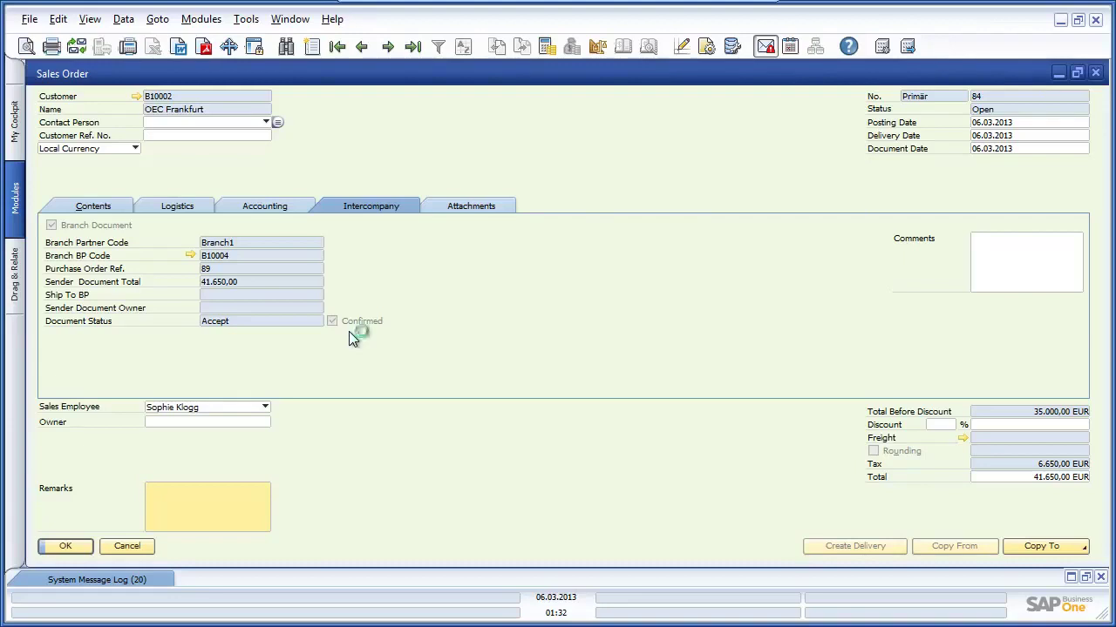
left_click(1055, 546)
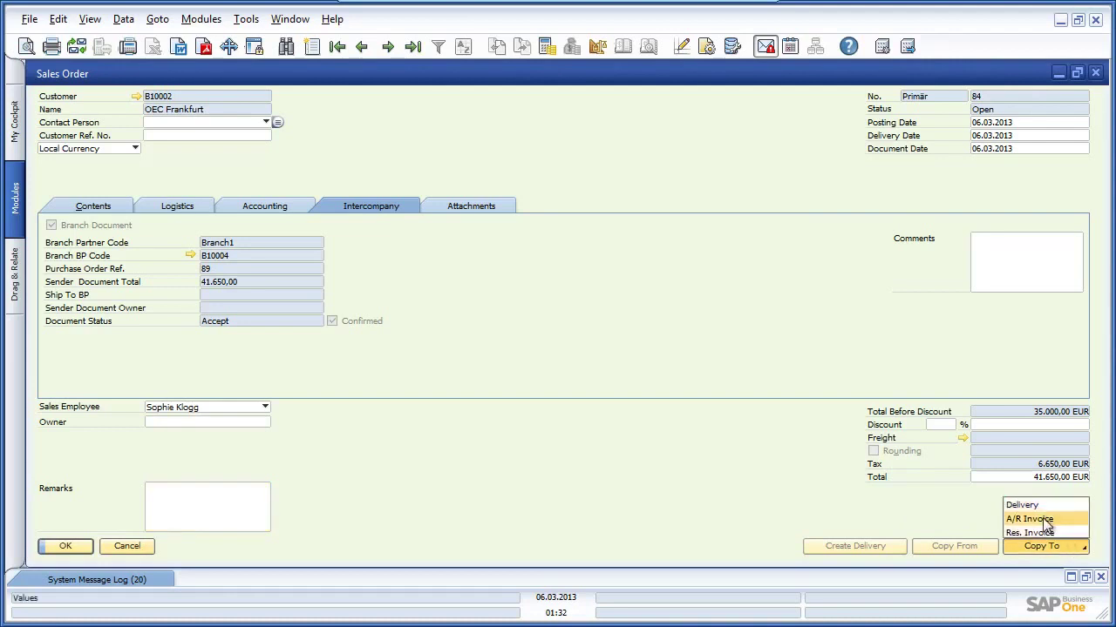
left_click(1044, 519)
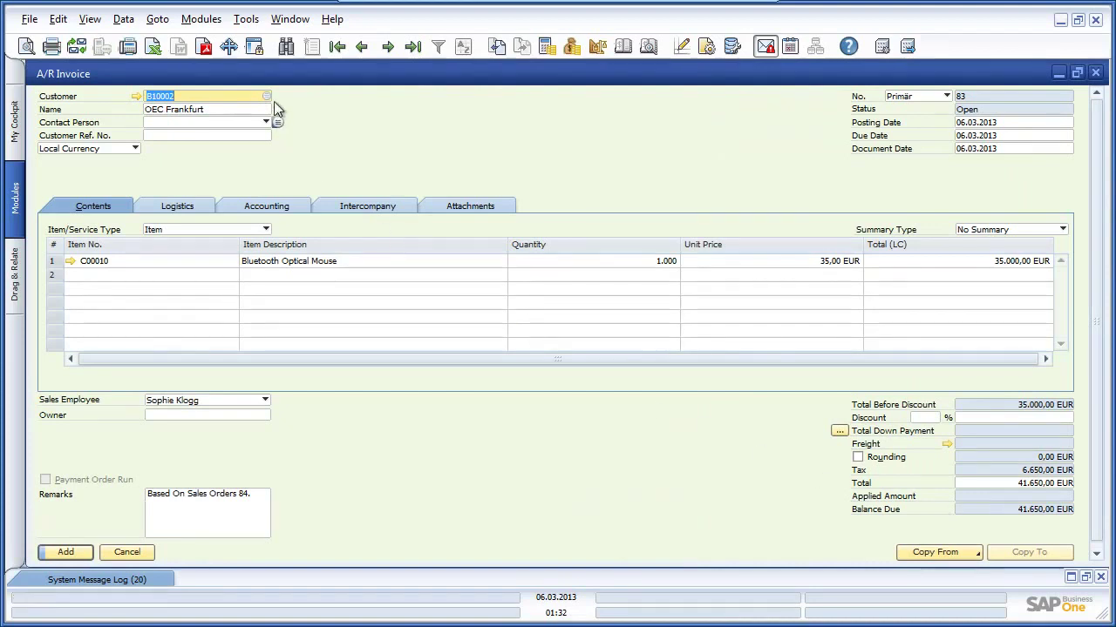
left_click(377, 207)
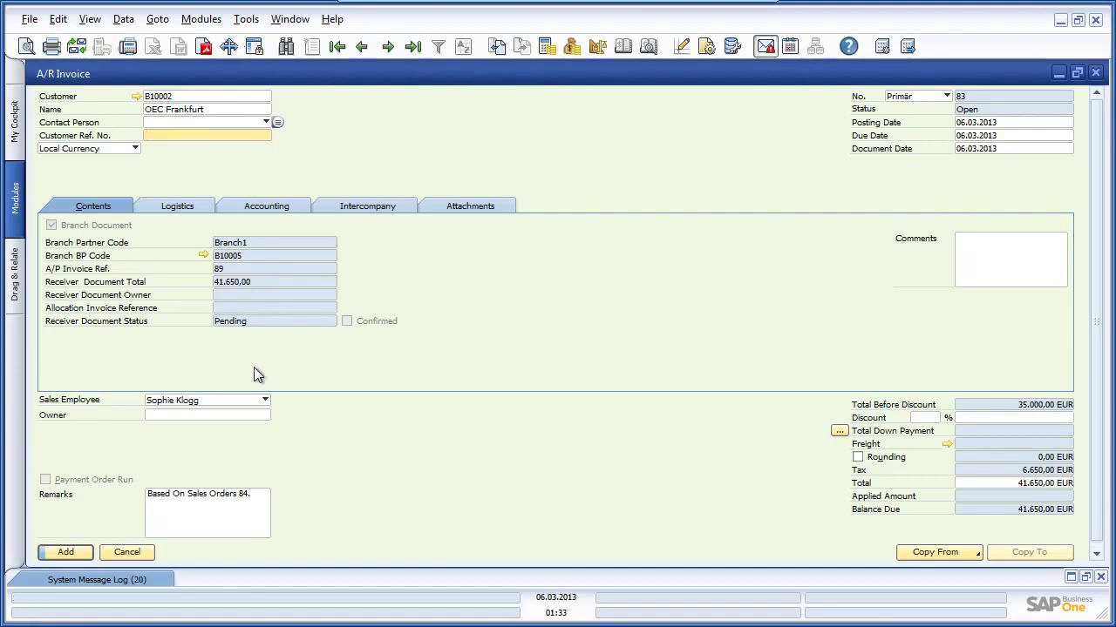
left_click(64, 553)
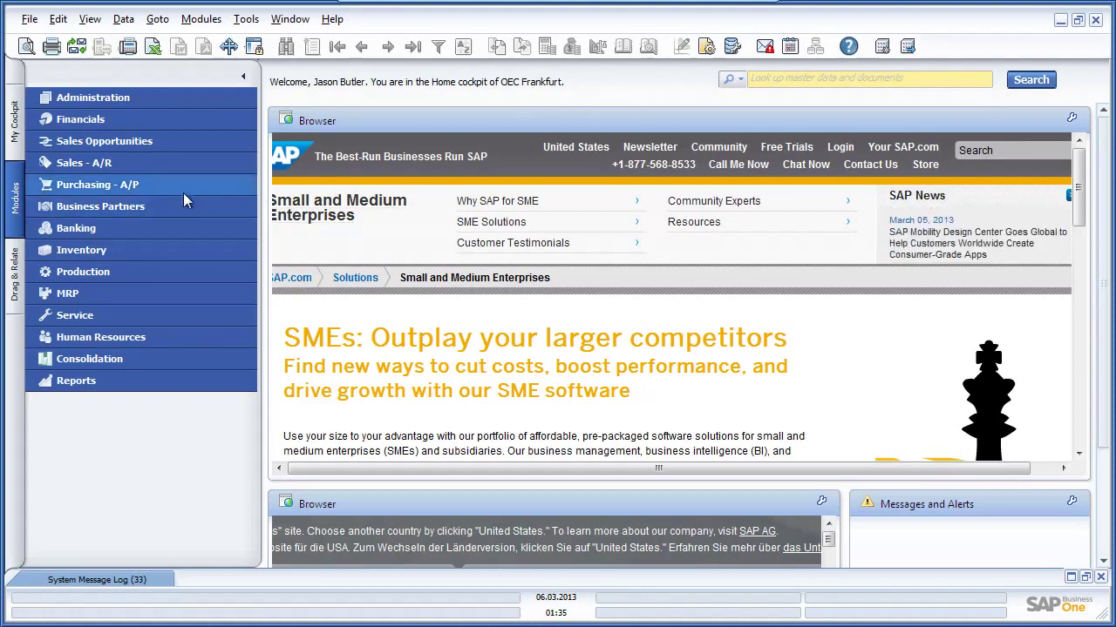
Step: In OEC Frankfurt, open the last purchase order, examine its intercompany details, and close it
left_click(136, 179)
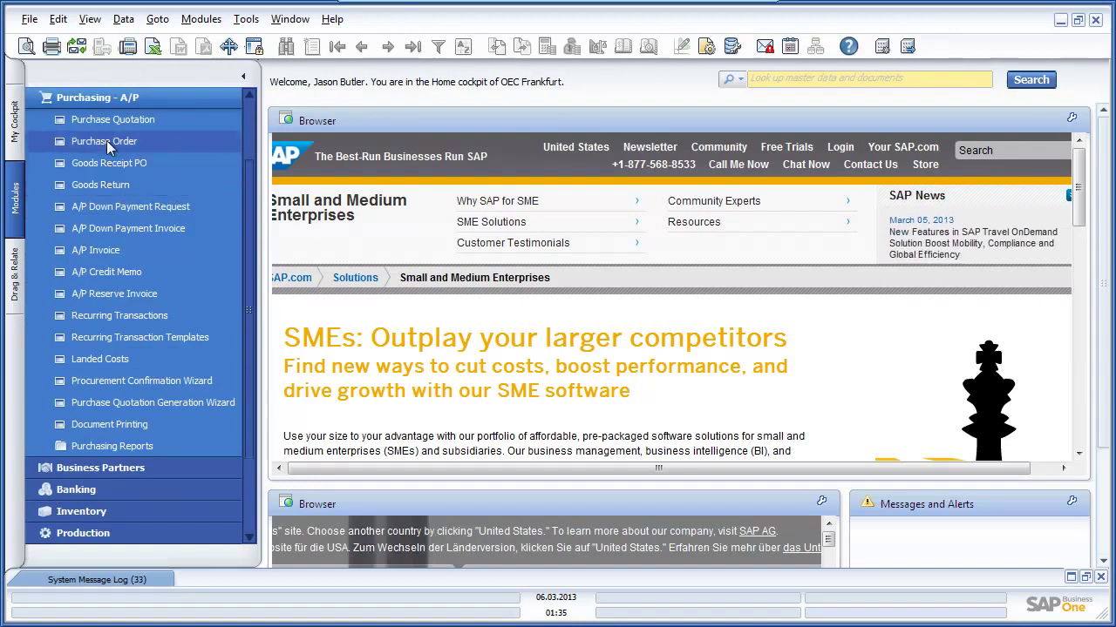
left_click(106, 143)
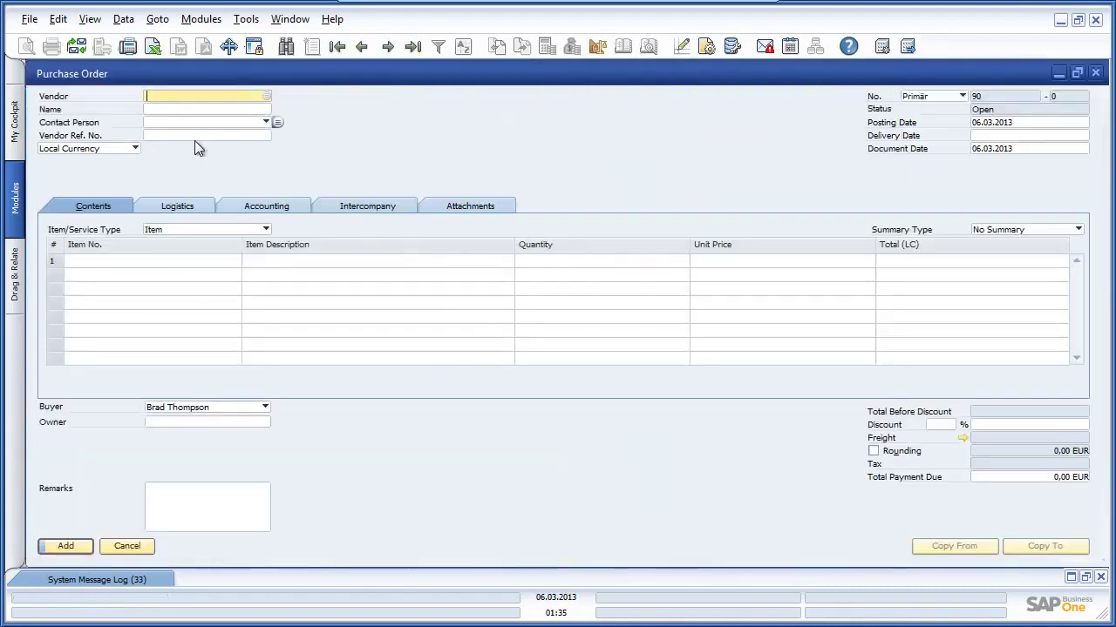
left_click(413, 48)
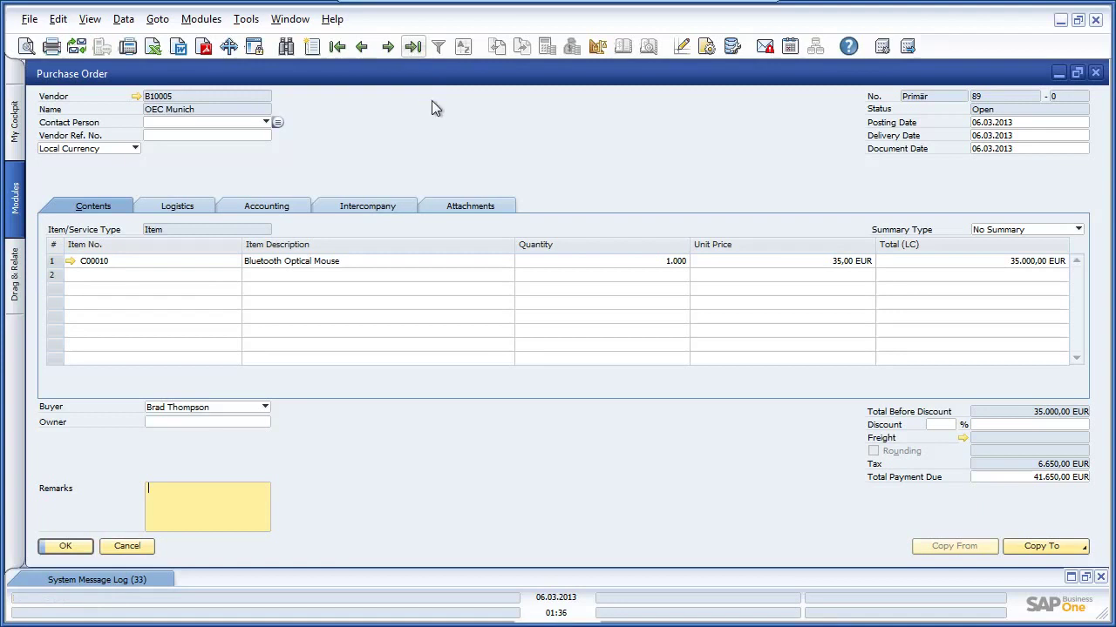
left_click(387, 209)
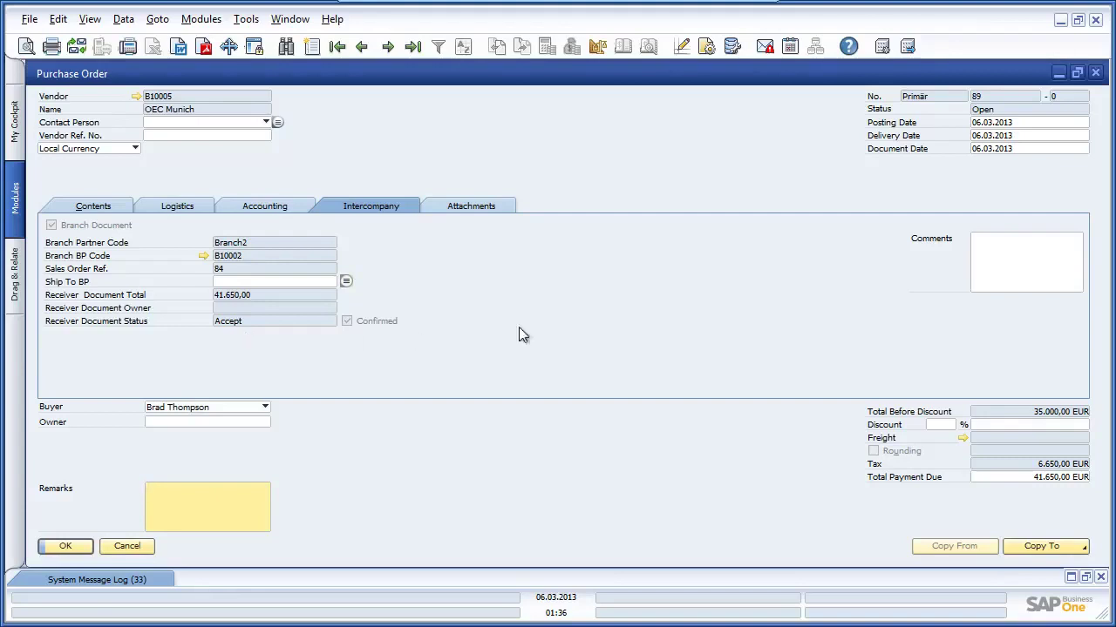
left_click(1096, 73)
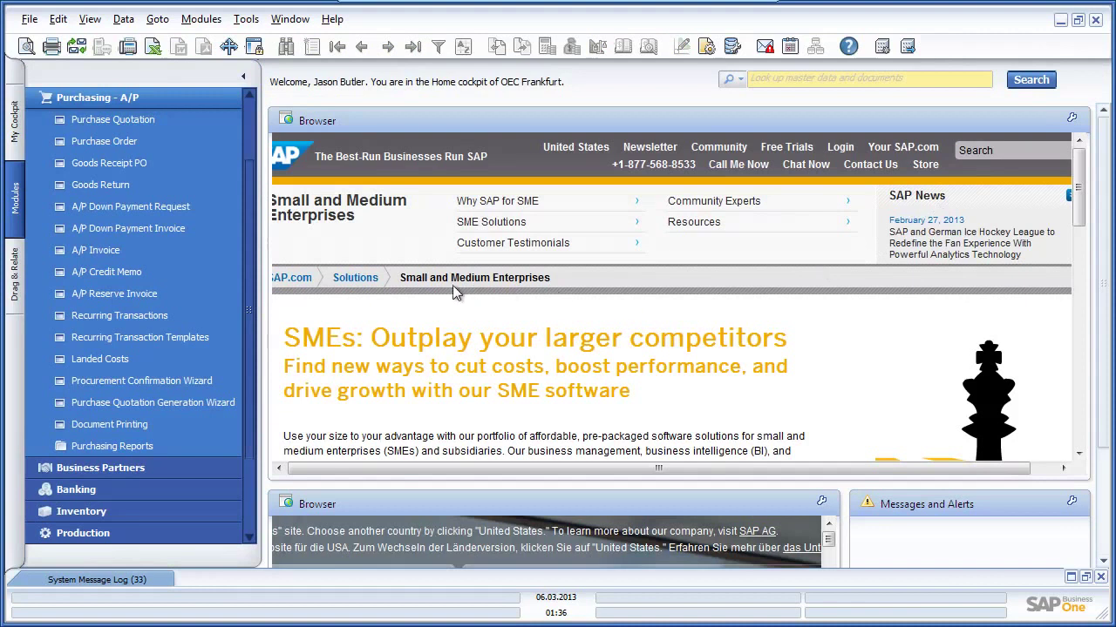
Step: Run the Document Drafts Report for purchasing and open the A/P invoice draft from OEC Munich
left_click(155, 446)
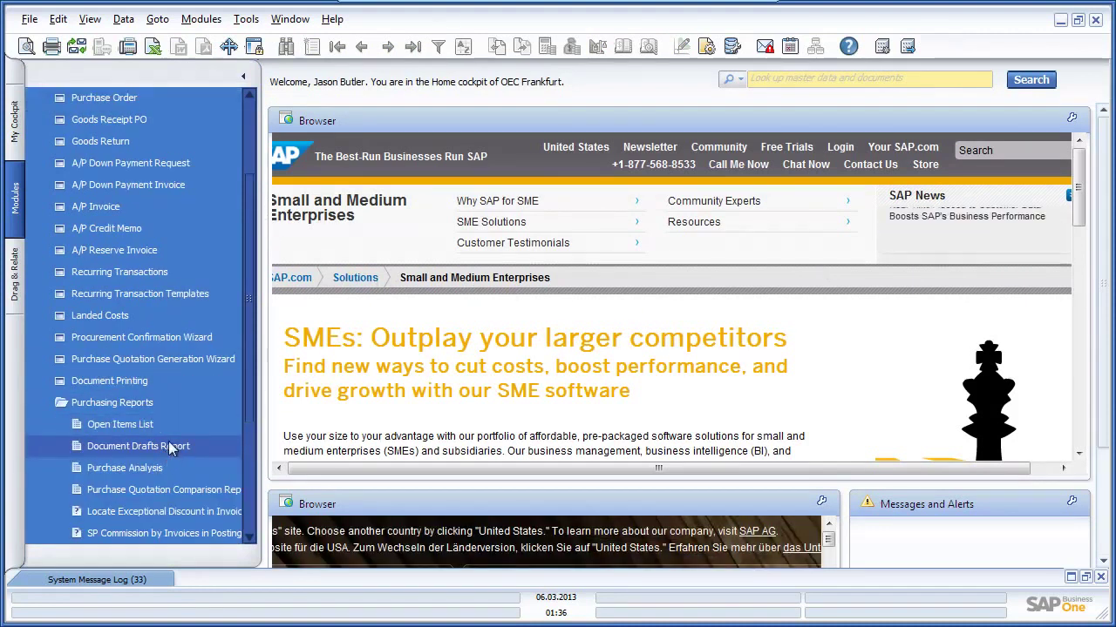
left_click(172, 448)
left_click(397, 399)
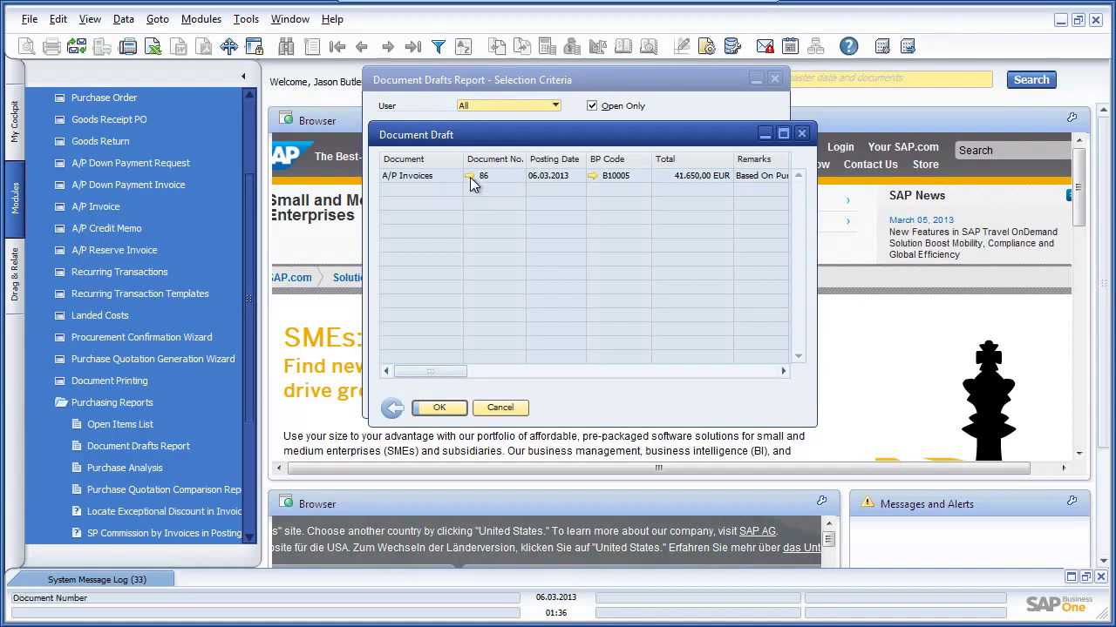
left_click(470, 177)
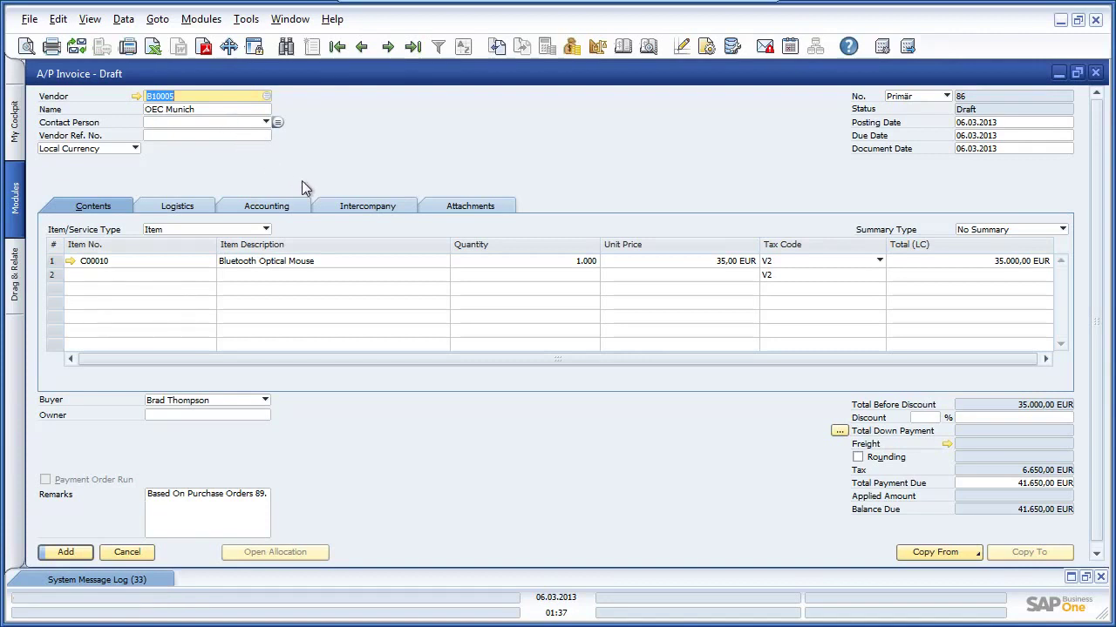
Step: Set the A/P invoice draft's intercompany document status to Accept and add the invoice
left_click(410, 206)
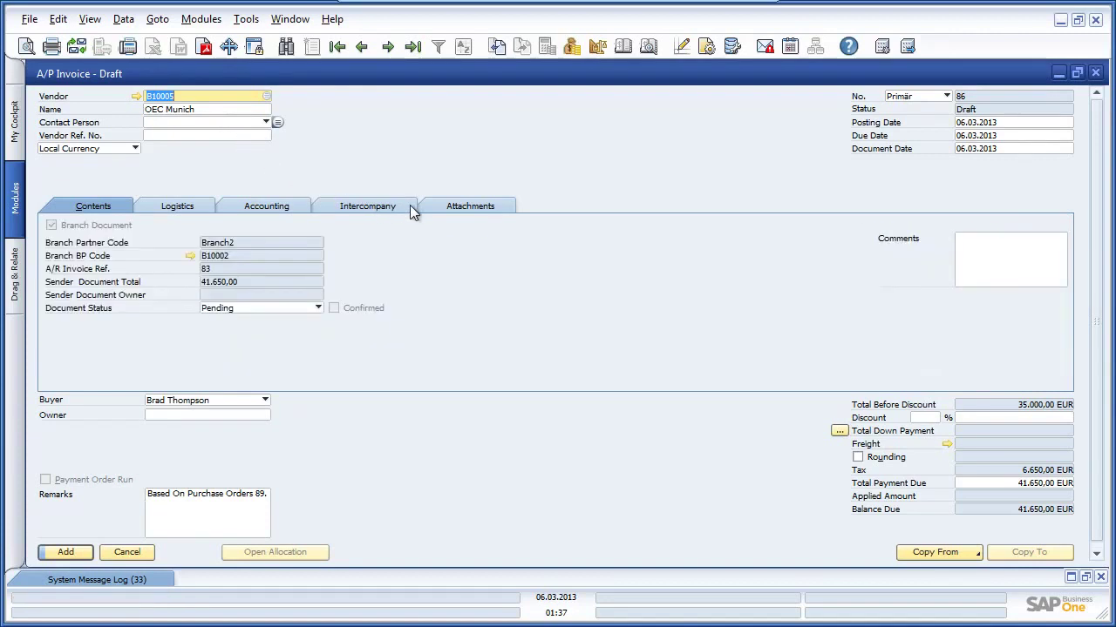
left_click(291, 316)
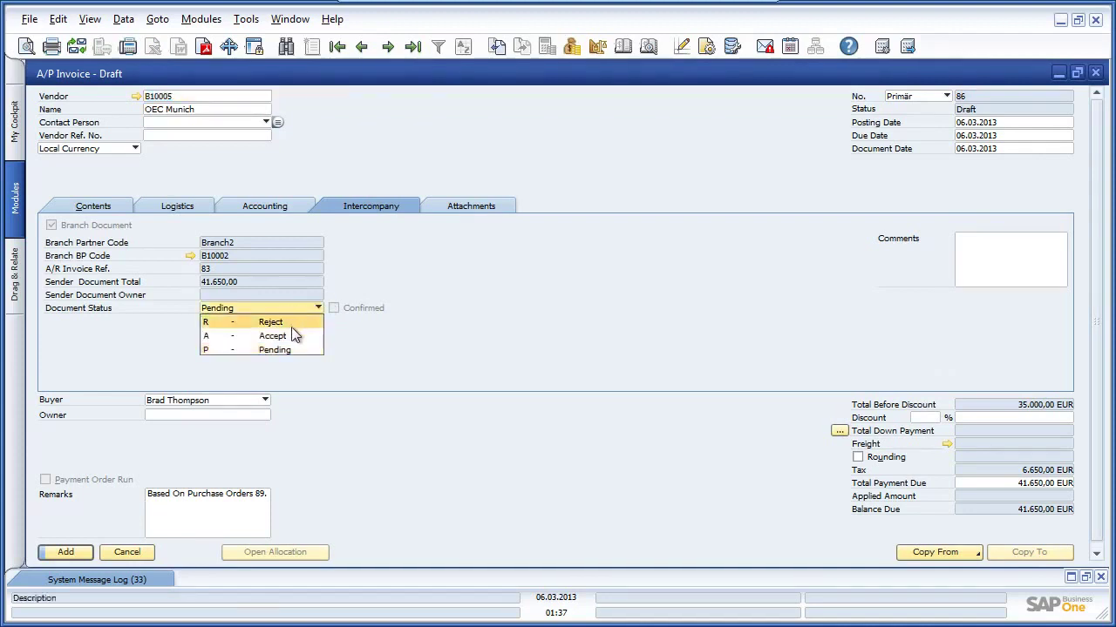
left_click(289, 336)
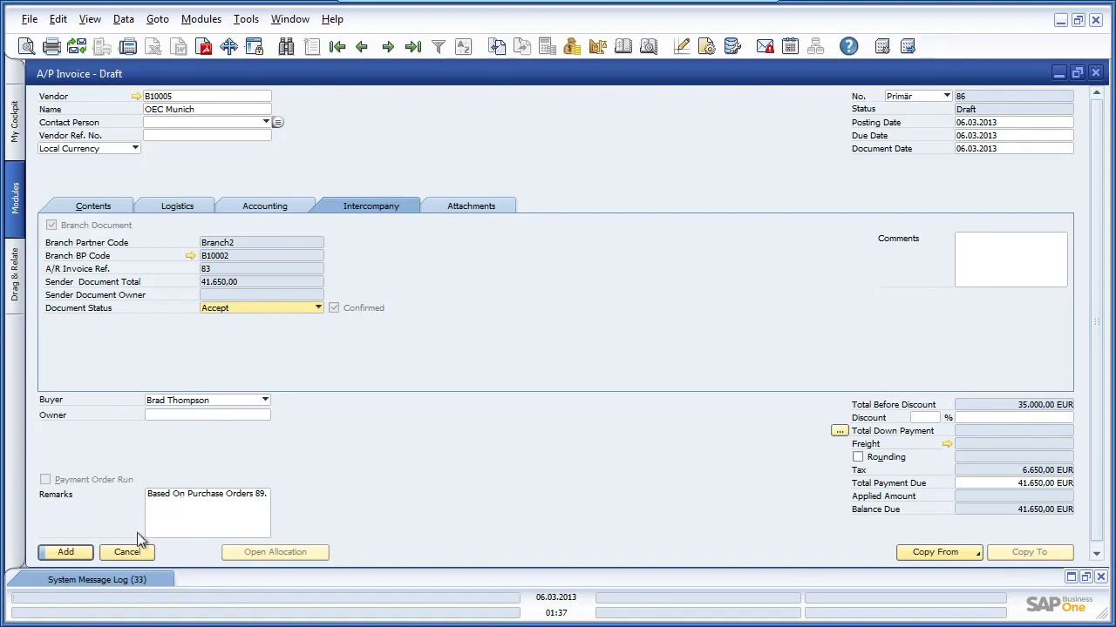
left_click(77, 556)
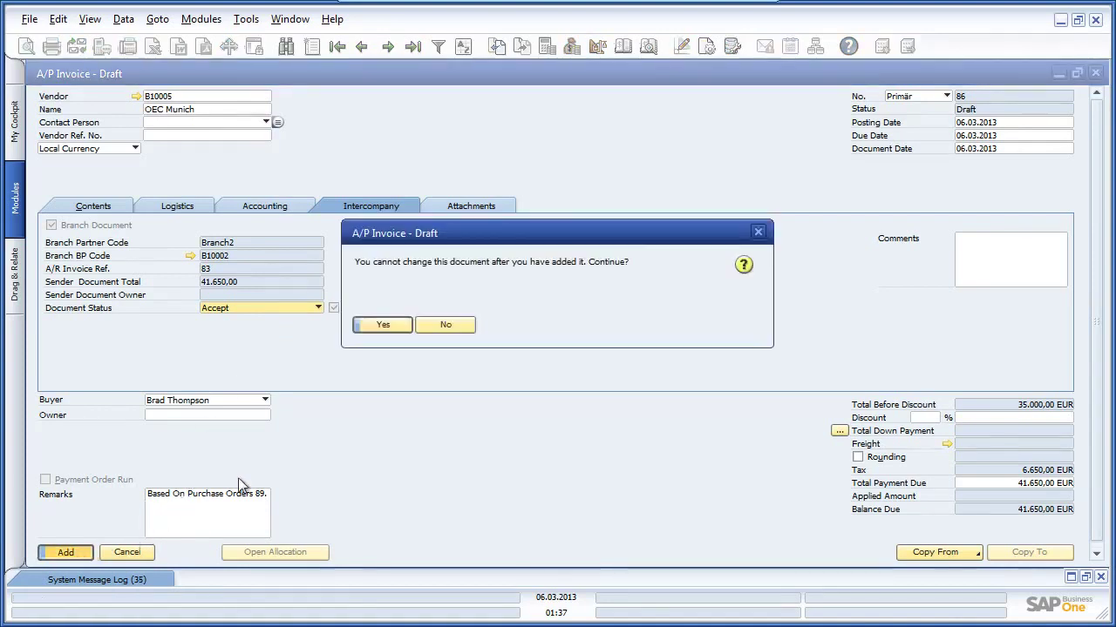
left_click(380, 325)
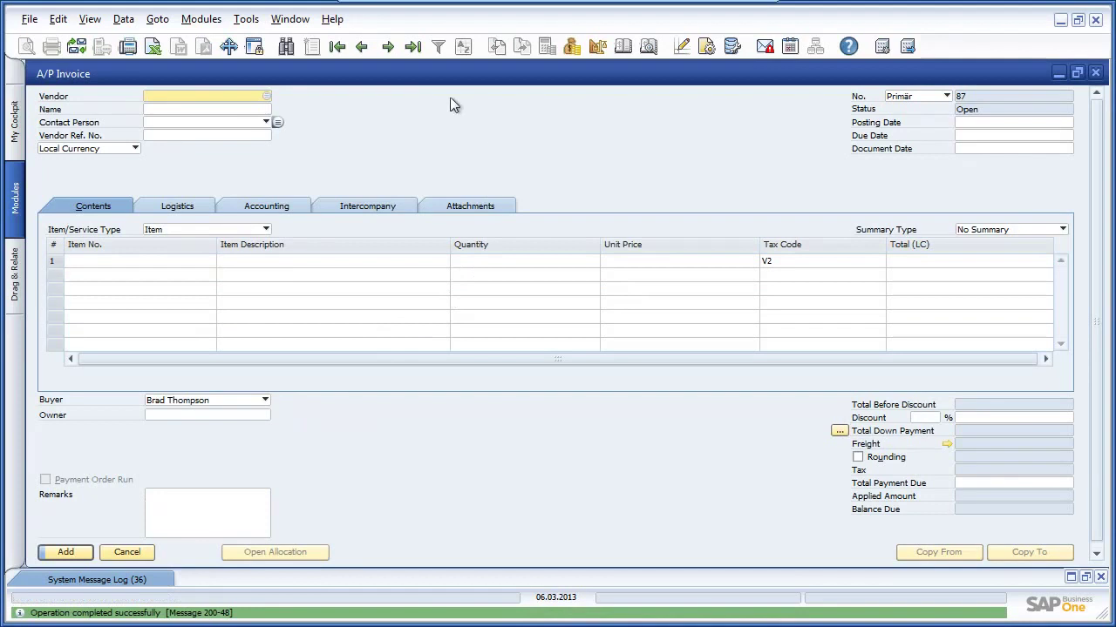
Step: Reopen the last A/P invoice, examine its intercompany details and document status, and minimize its window
left_click(416, 47)
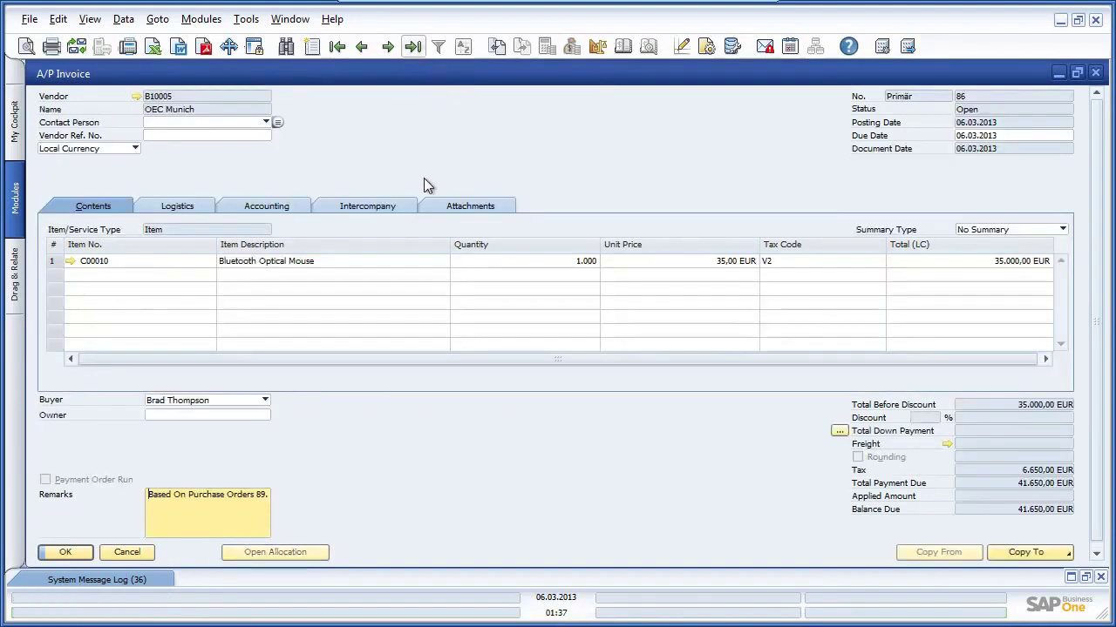
left_click(401, 207)
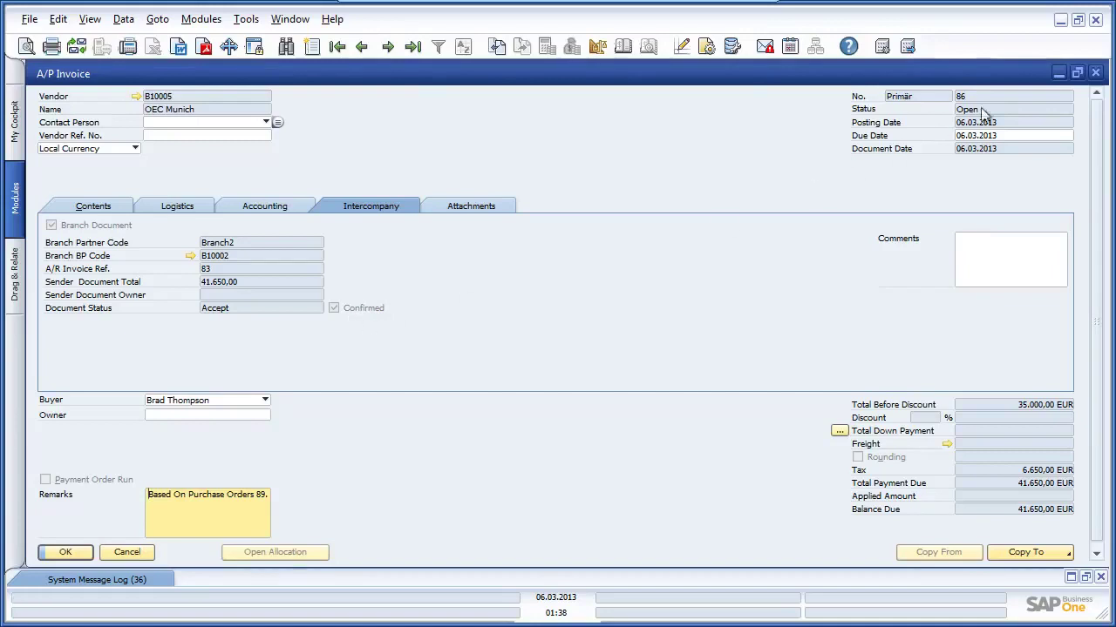
left_click(1057, 73)
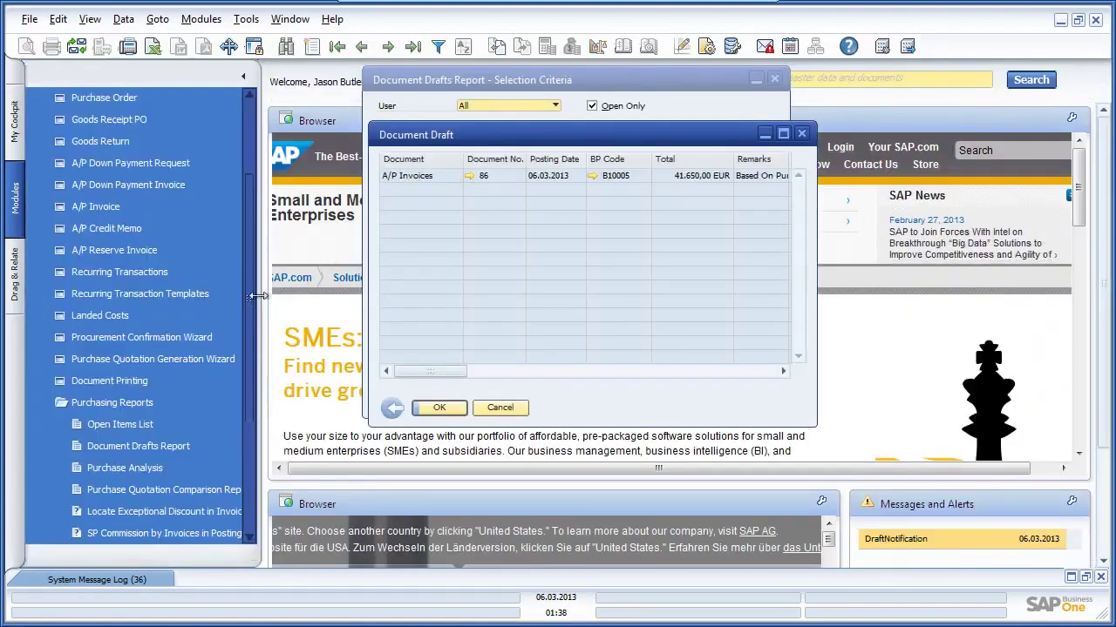
Step: Open the last sales order for PC Trade Inc., copy it to a delivery, and add the delivery
scroll(250, 320, "up", 2)
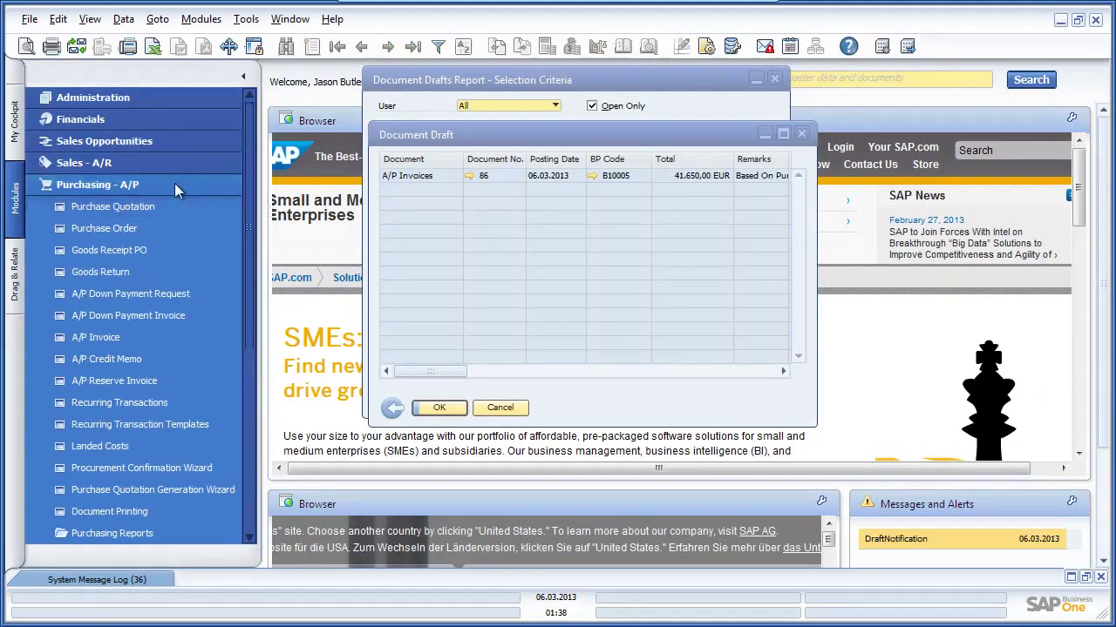
left_click(152, 163)
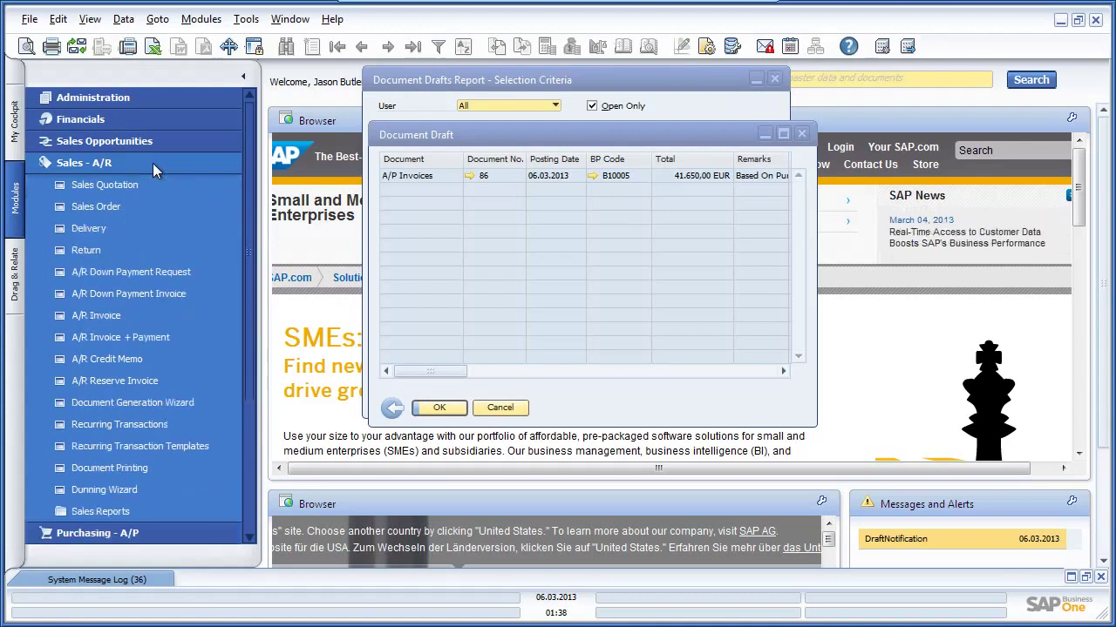
left_click(141, 206)
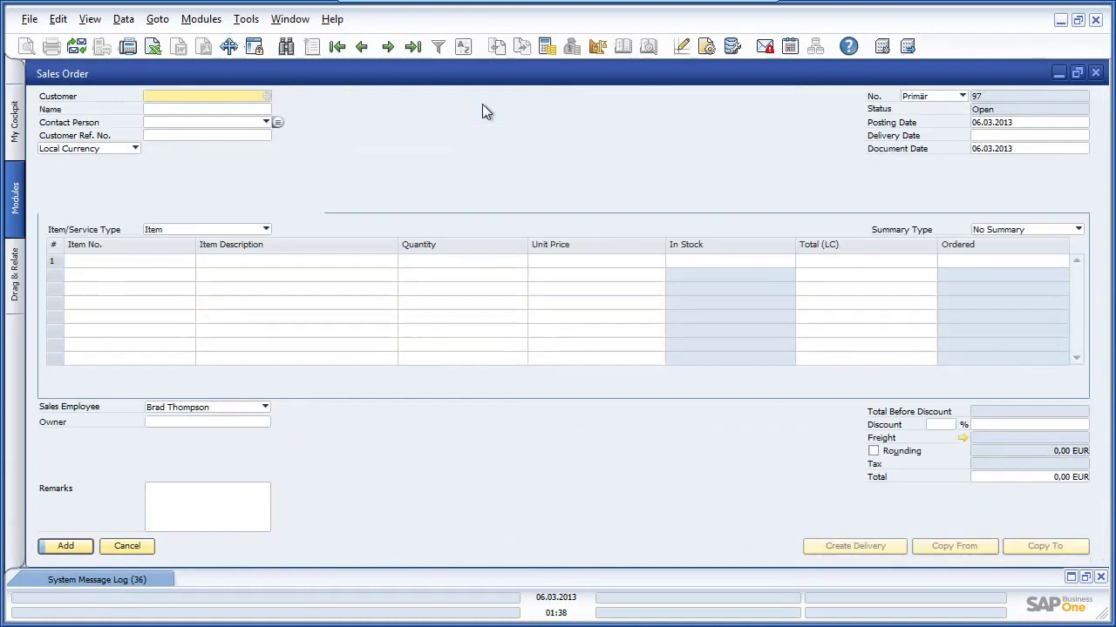
left_click(415, 48)
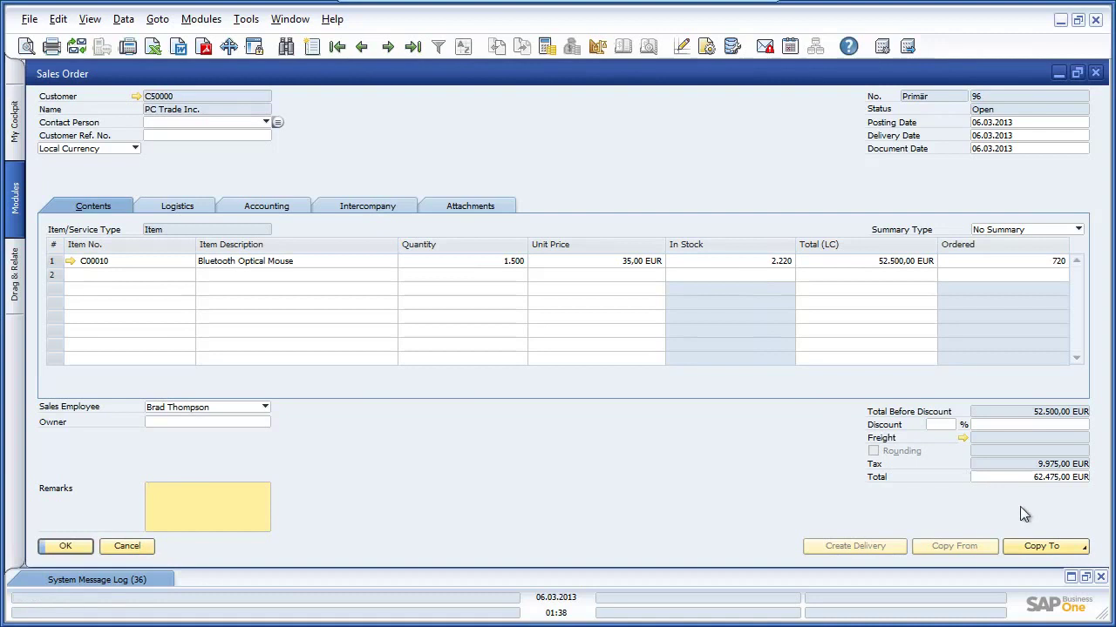
left_click(1059, 546)
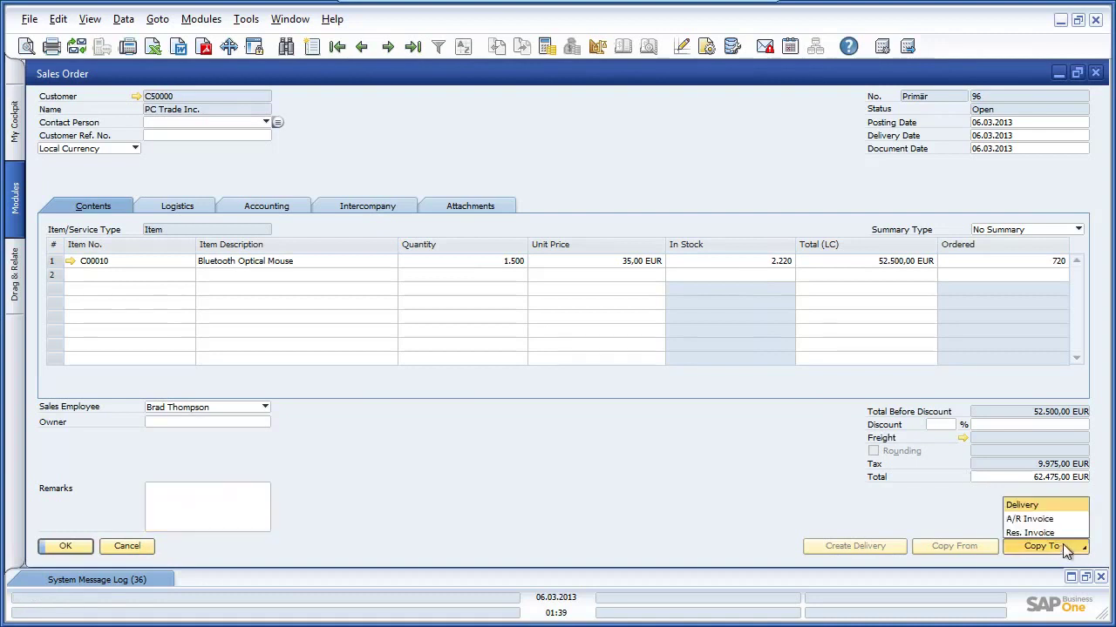
left_click(1025, 502)
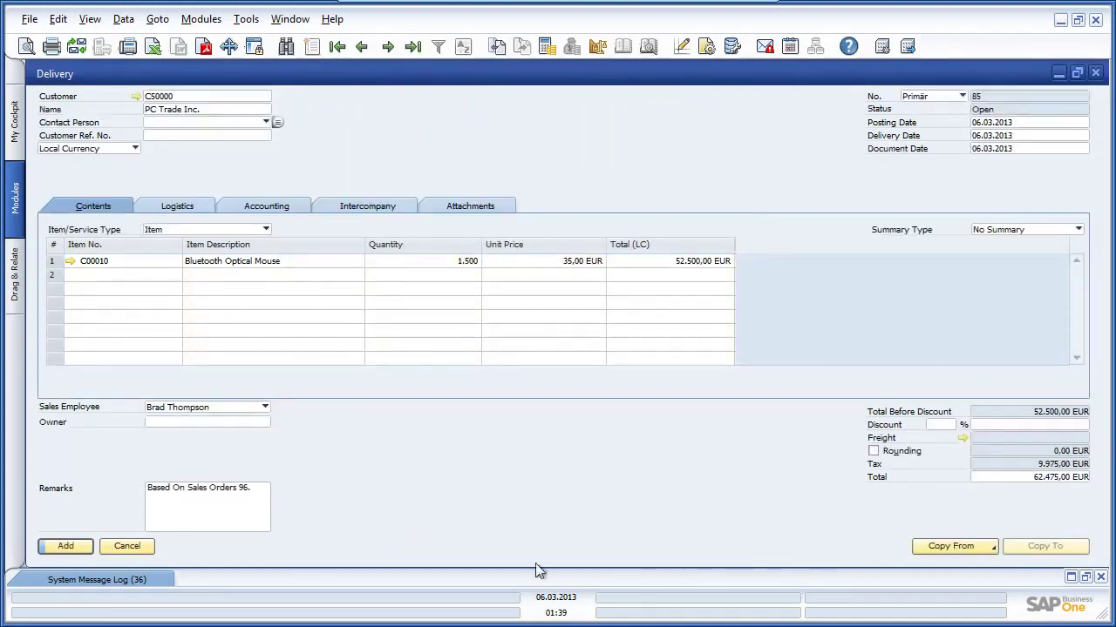
left_click(68, 547)
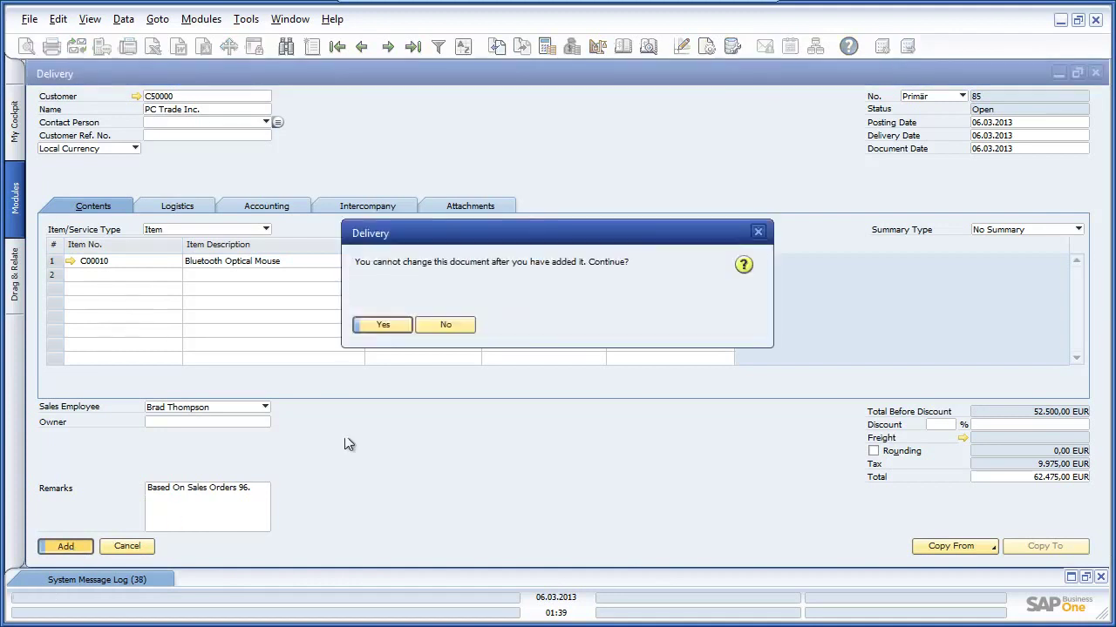
left_click(394, 321)
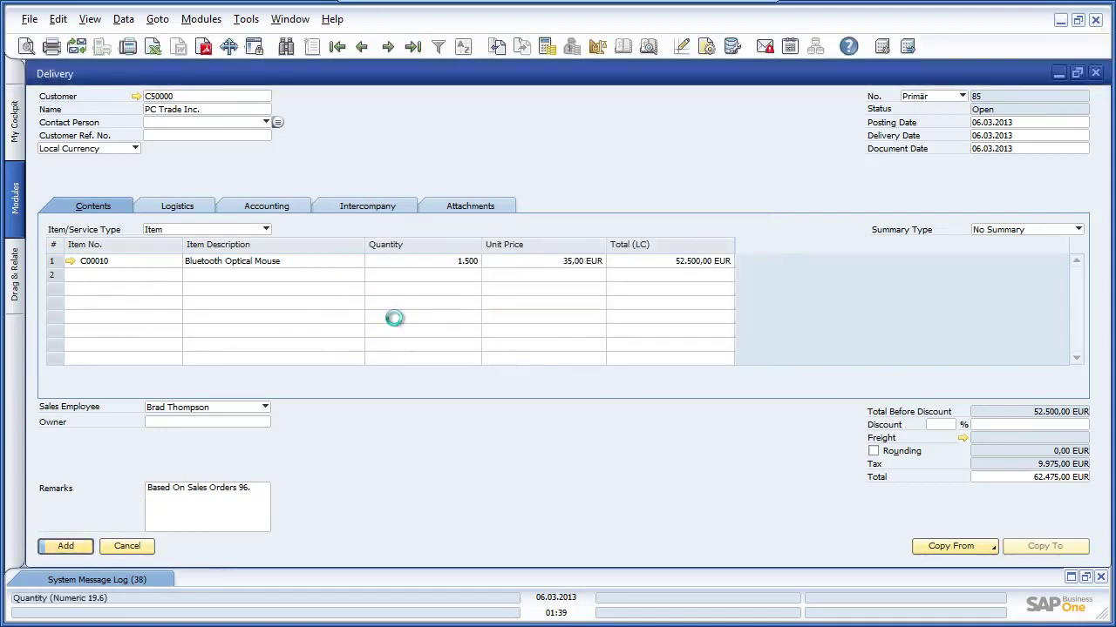
Step: Reopen the last delivery for PC Trade Inc., copy it to an A/R invoice, and add the invoice
left_click(413, 48)
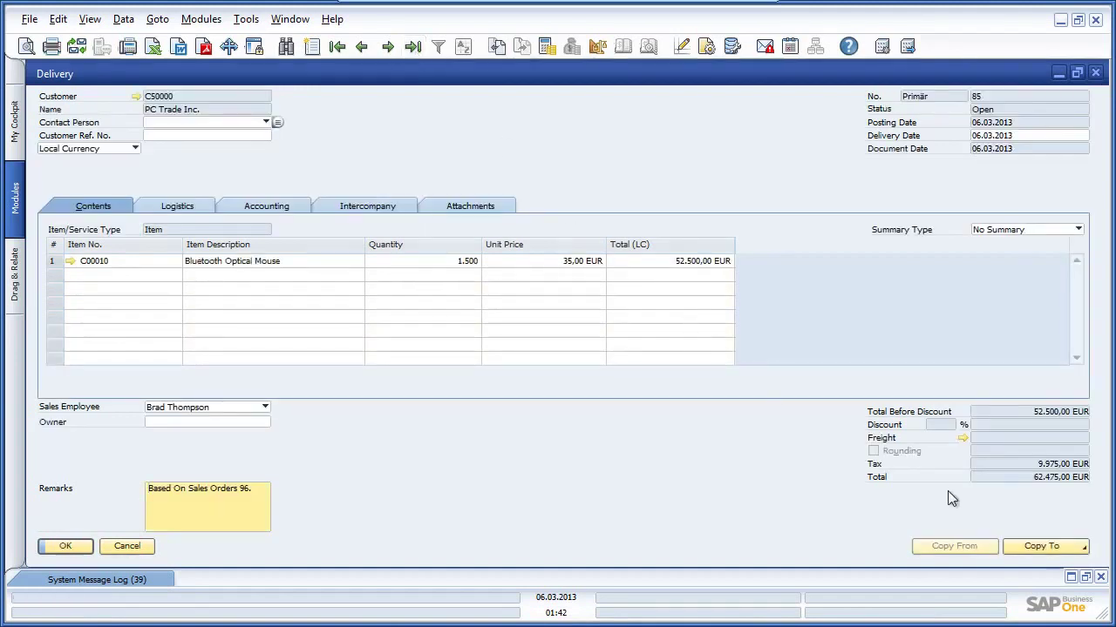
left_click(1083, 547)
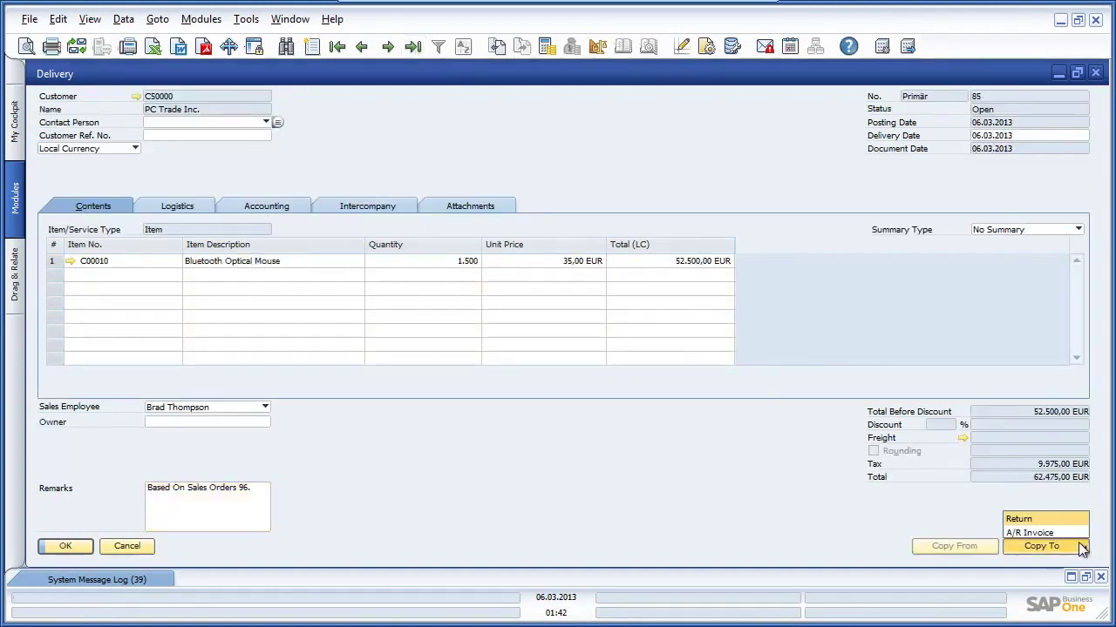
left_click(1067, 532)
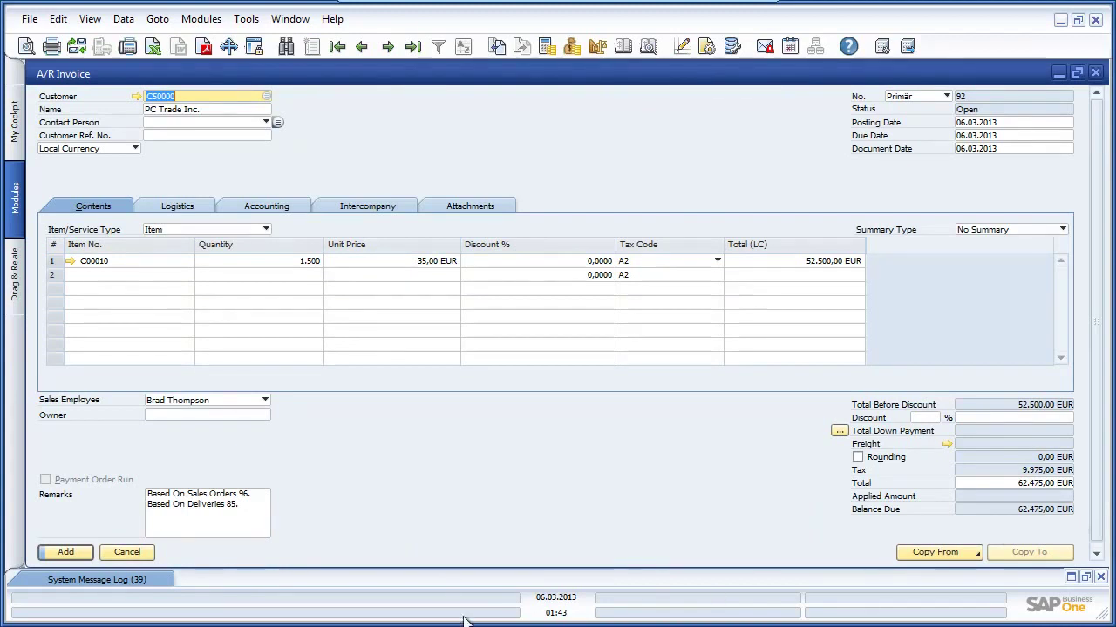
left_click(49, 554)
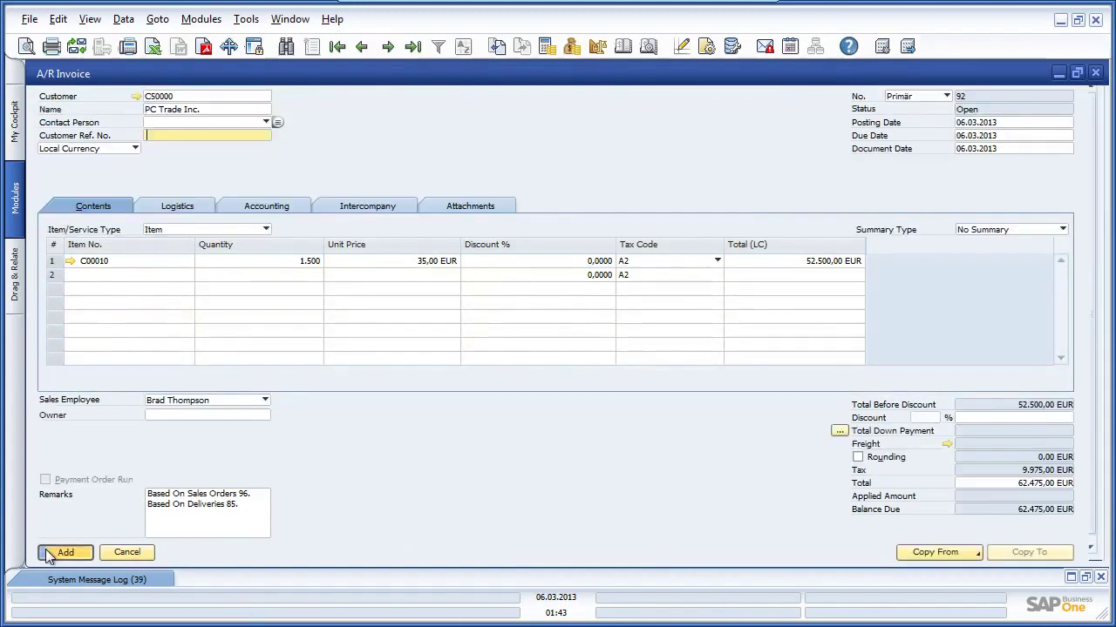
left_click(390, 324)
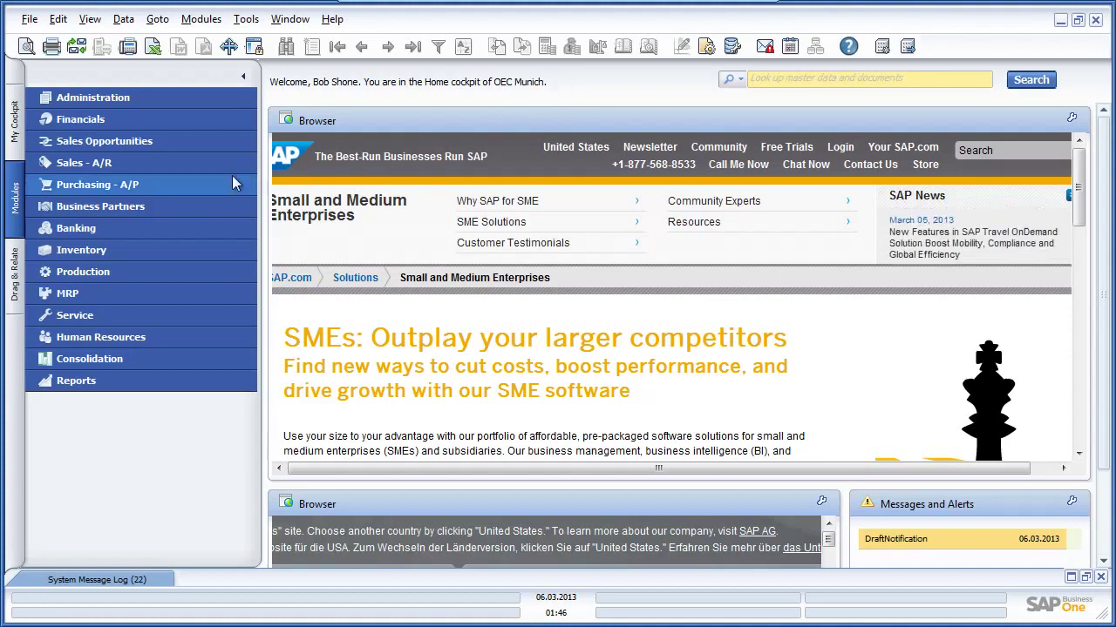
Step: In OEC Munich, open the last A/R invoice for OEC Frankfurt and examine its intercompany details
left_click(204, 168)
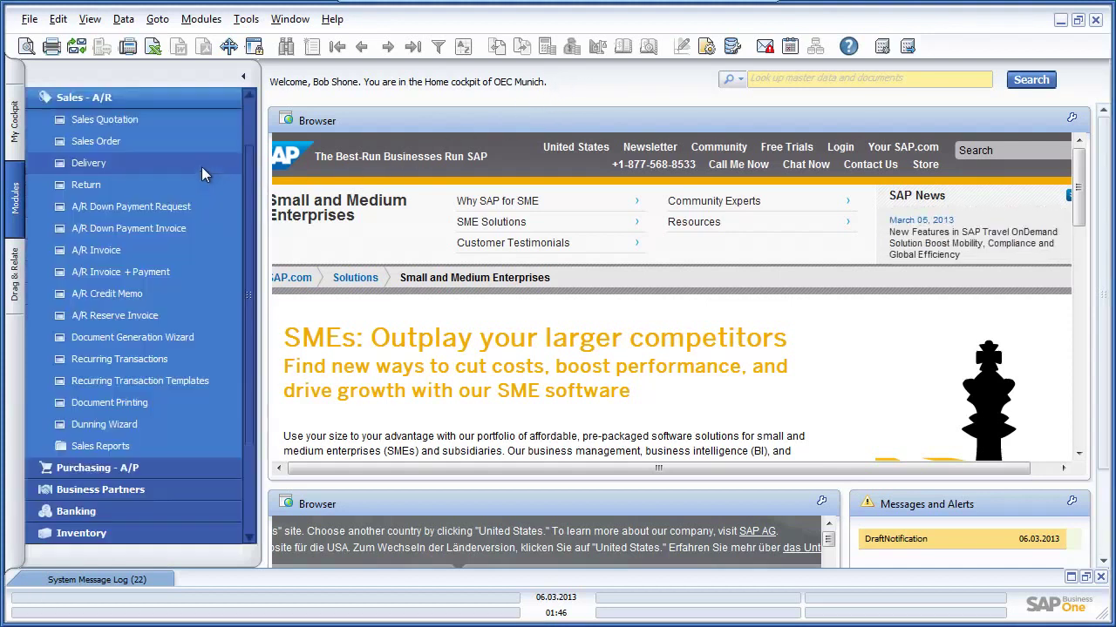
left_click(149, 247)
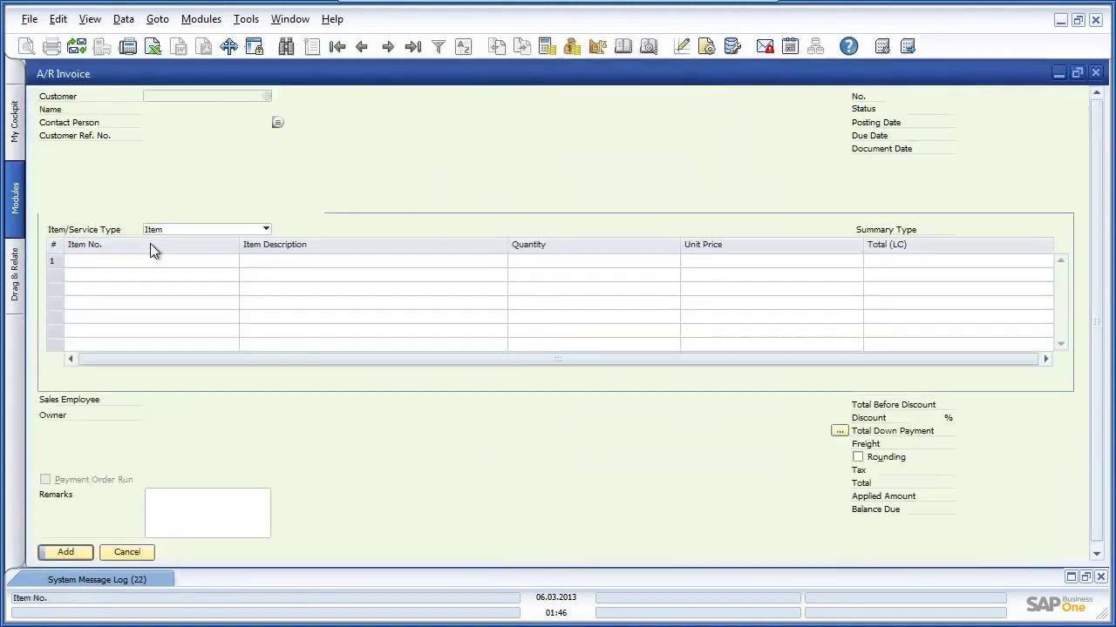
left_click(413, 47)
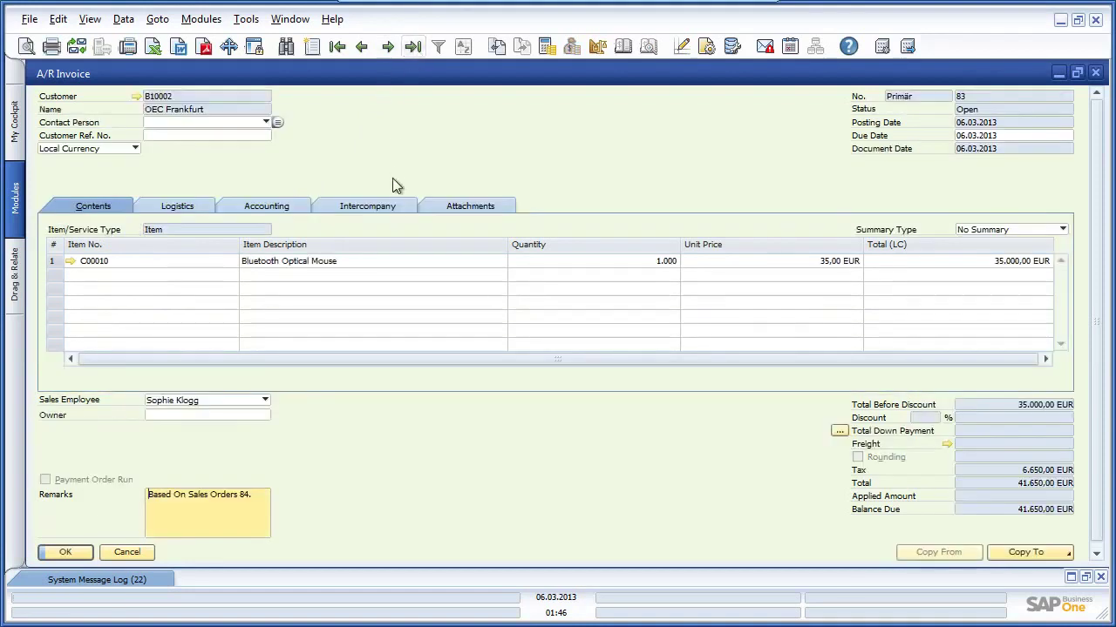
left_click(396, 205)
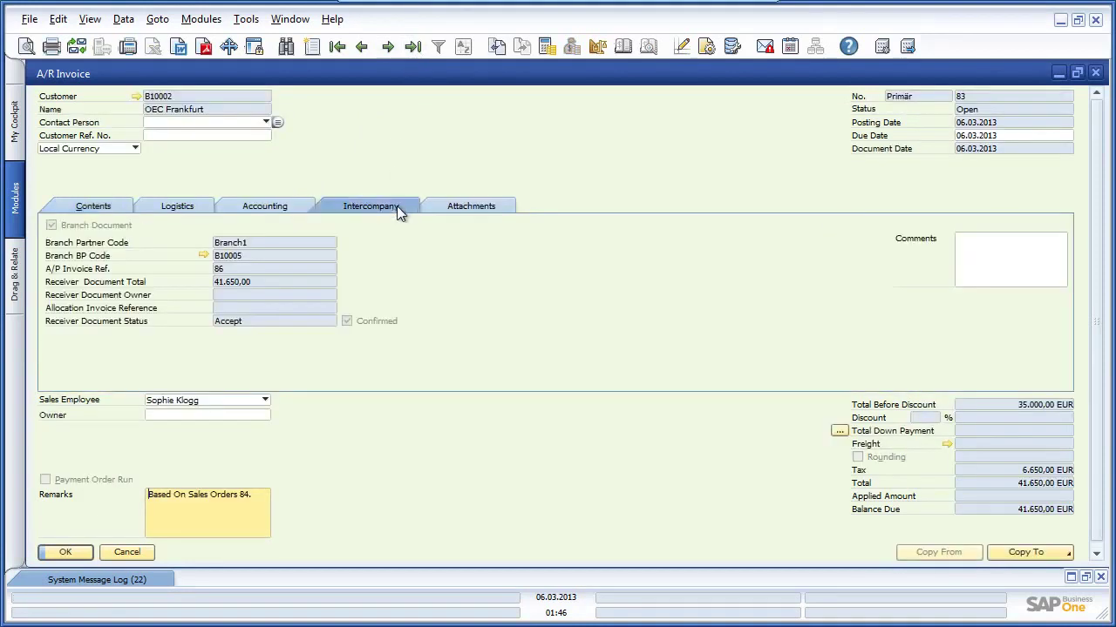